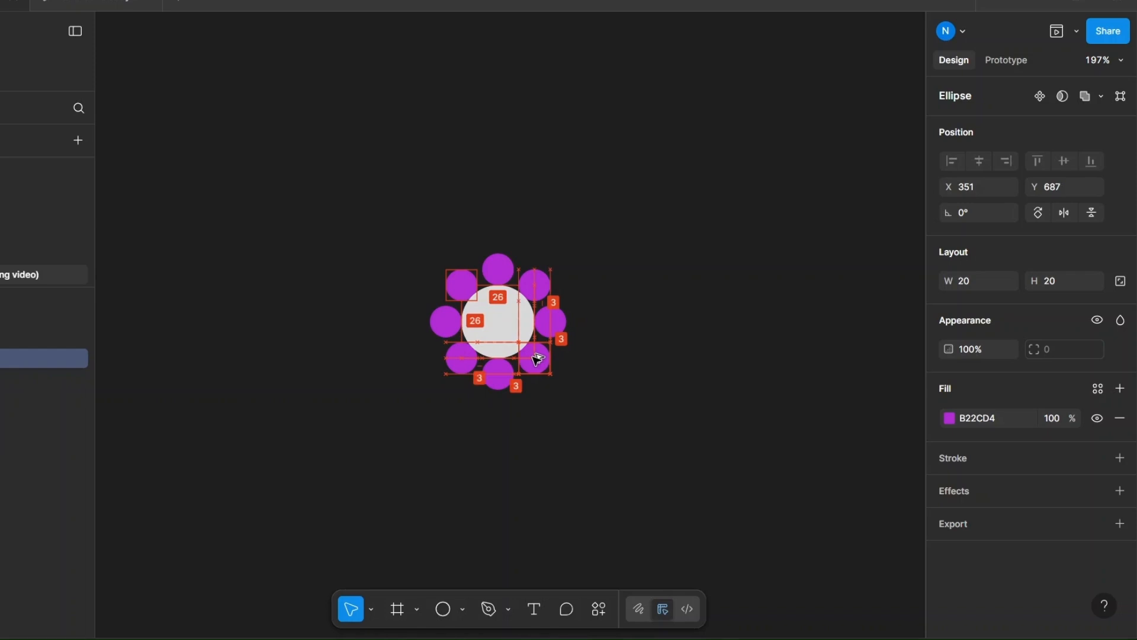
Delete the large grey circle in the middle of the purple ring
{"action": "left_click", "coordinate": [636, 362]}
{"action": "left_click", "coordinate": [513, 323]}
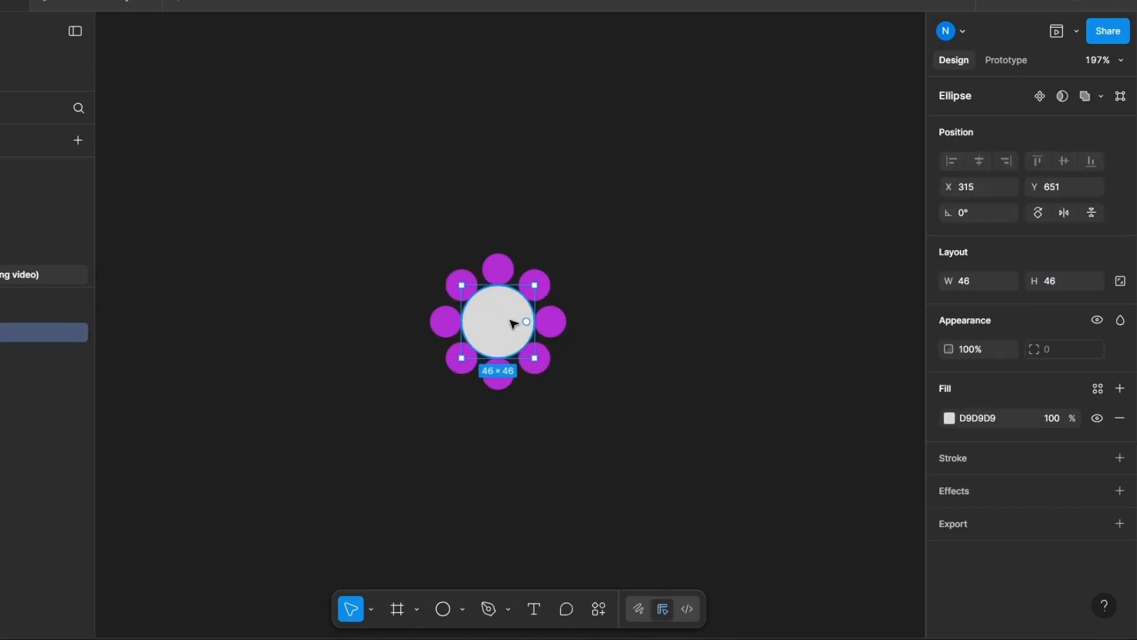
{"action": "key", "text": "Delete"}
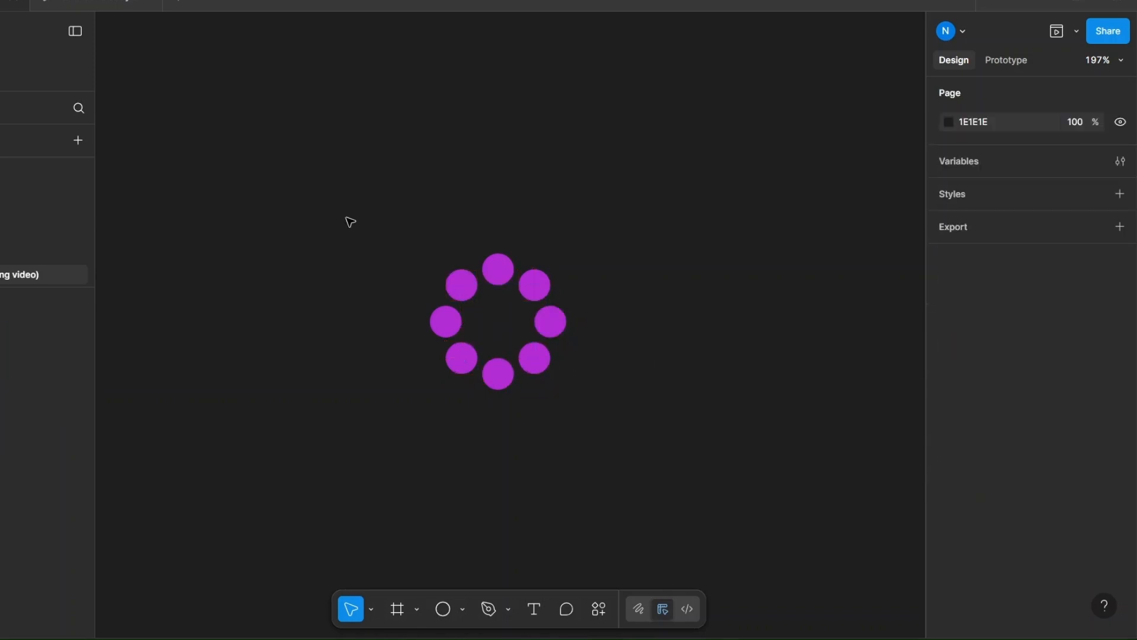
Group the eight purple circles and wrap the group in a frame
{"action": "left_click_drag", "start_coordinate": [350, 221], "coordinate": [585, 374]}
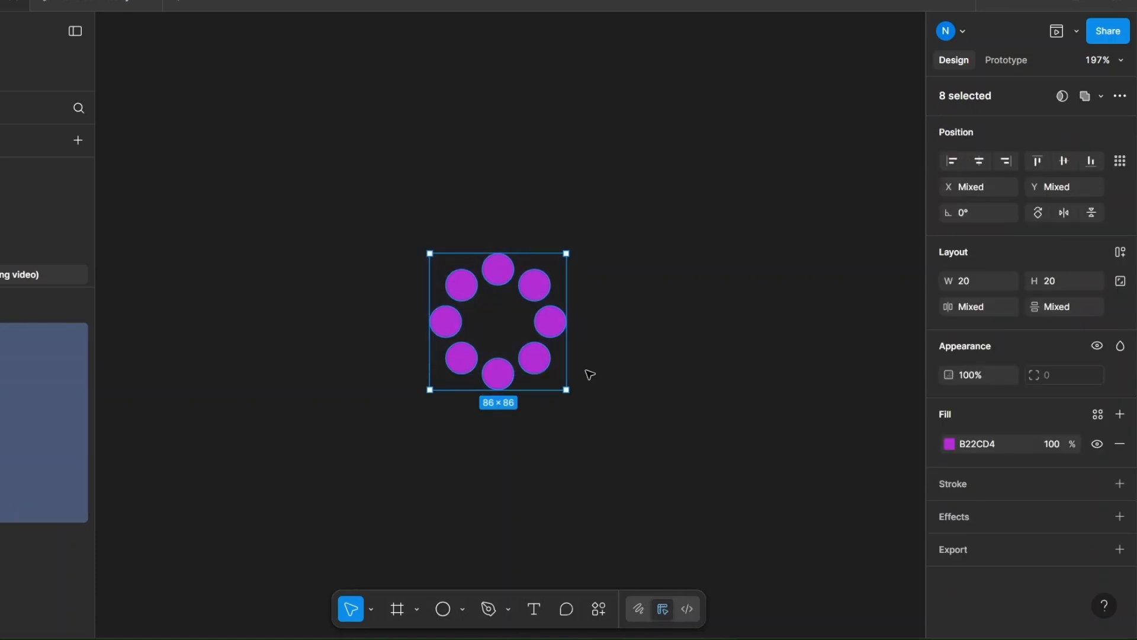
{"action": "right_click", "coordinate": [537, 290]}
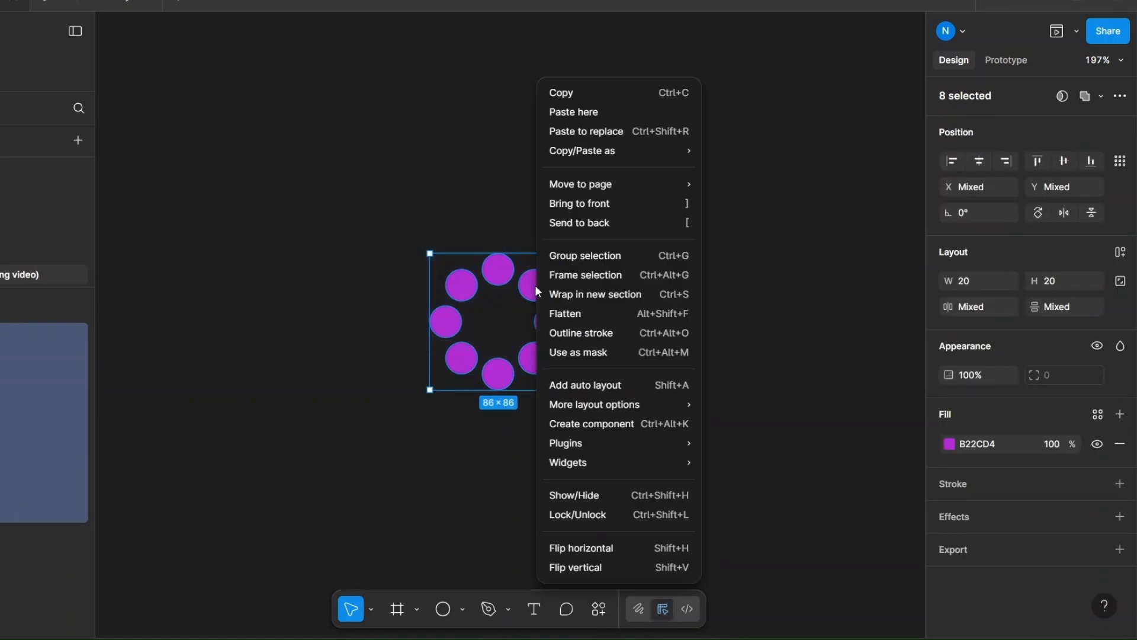
{"action": "left_click", "coordinate": [562, 258]}
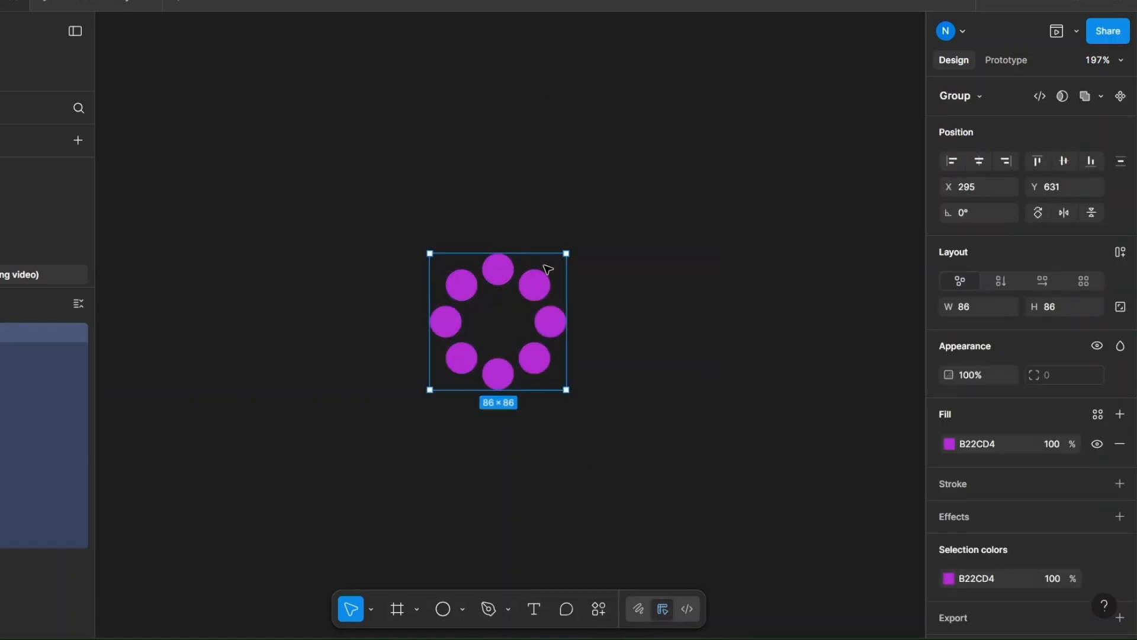
{"action": "right_click", "coordinate": [503, 275]}
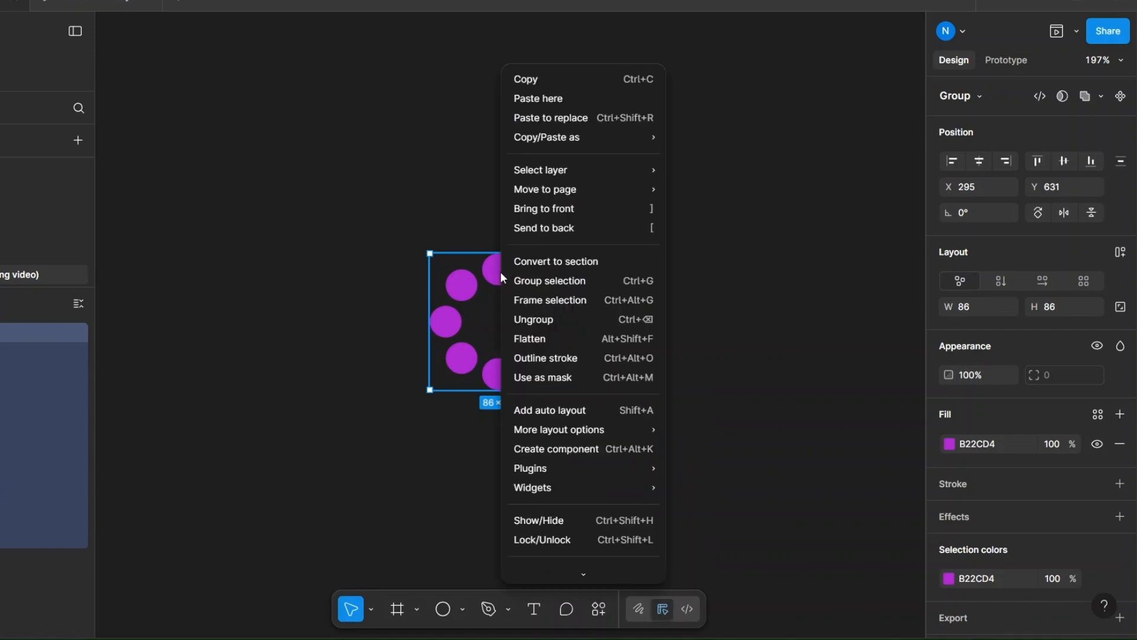
{"action": "left_click", "coordinate": [510, 300]}
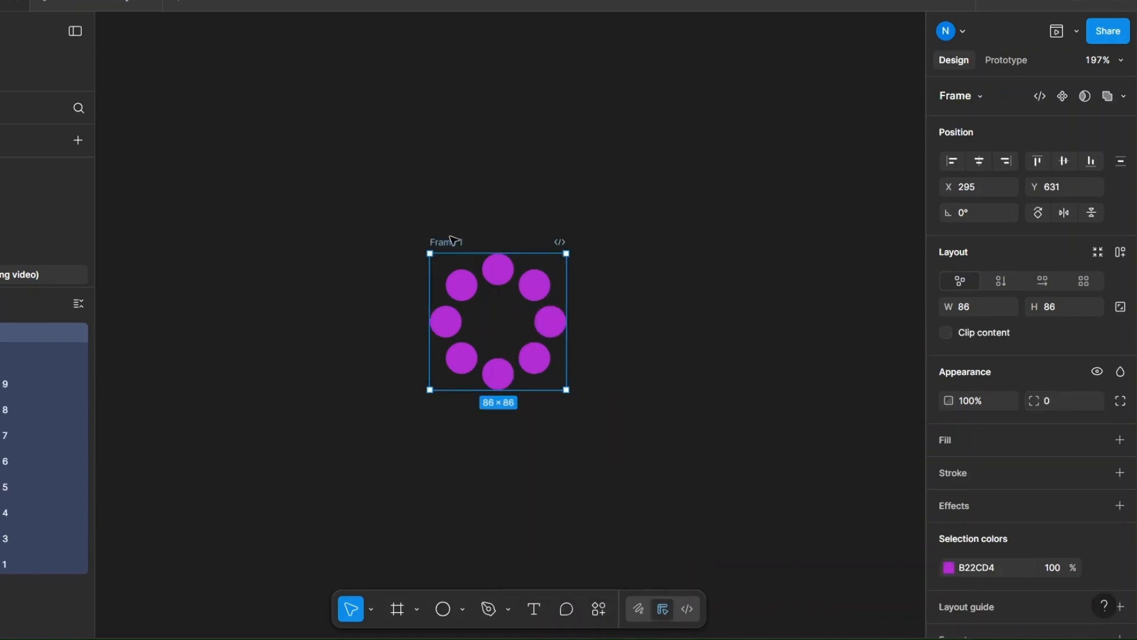
Move Frame 1 sideways to make room and place a duplicate of it to its right
{"action": "left_click_drag", "start_coordinate": [453, 240], "coordinate": [338, 241]}
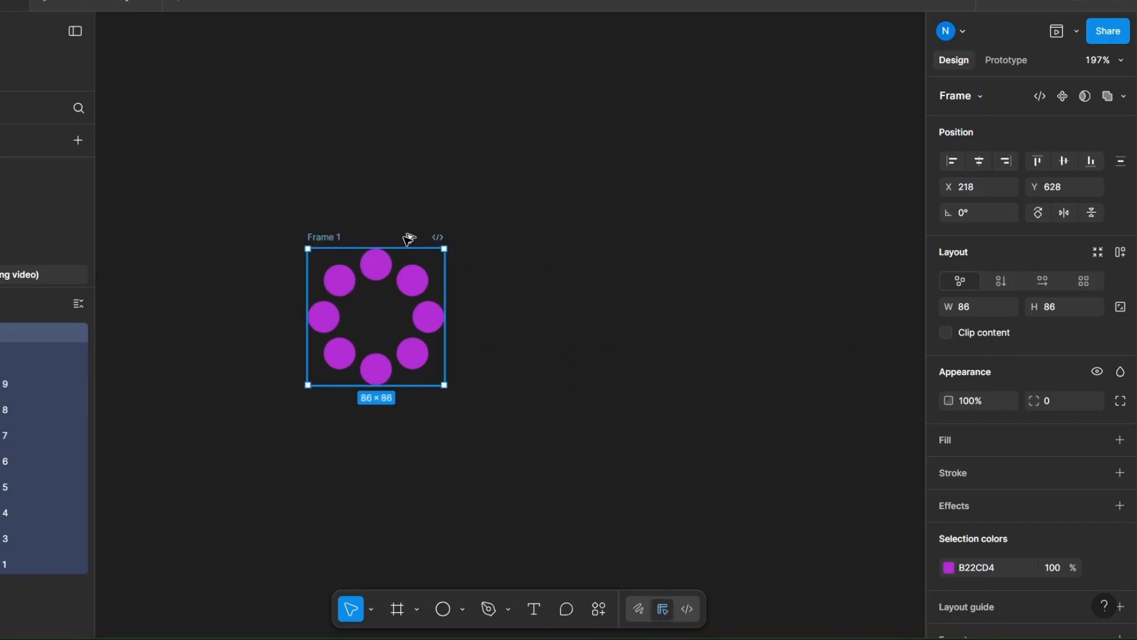
{"action": "left_click_drag", "start_coordinate": [408, 239], "coordinate": [547, 241]}
Stack all eight circles in the centre of Frame 1 by aligning their horizontal and vertical centres
{"action": "double_click", "coordinate": [380, 265]}
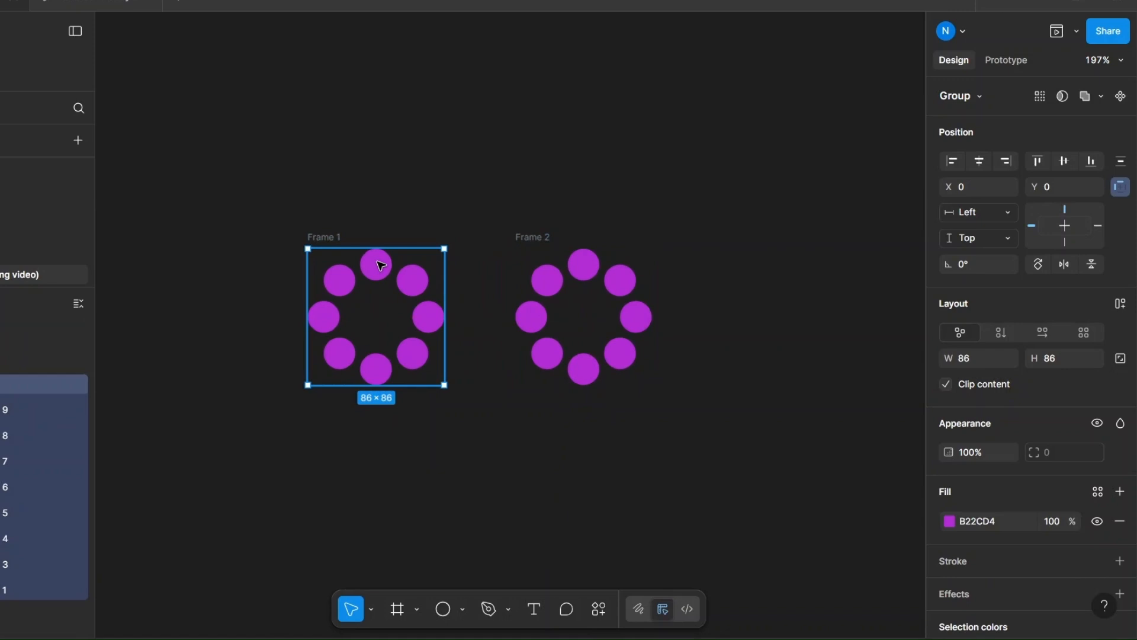
{"action": "double_click", "coordinate": [380, 265]}
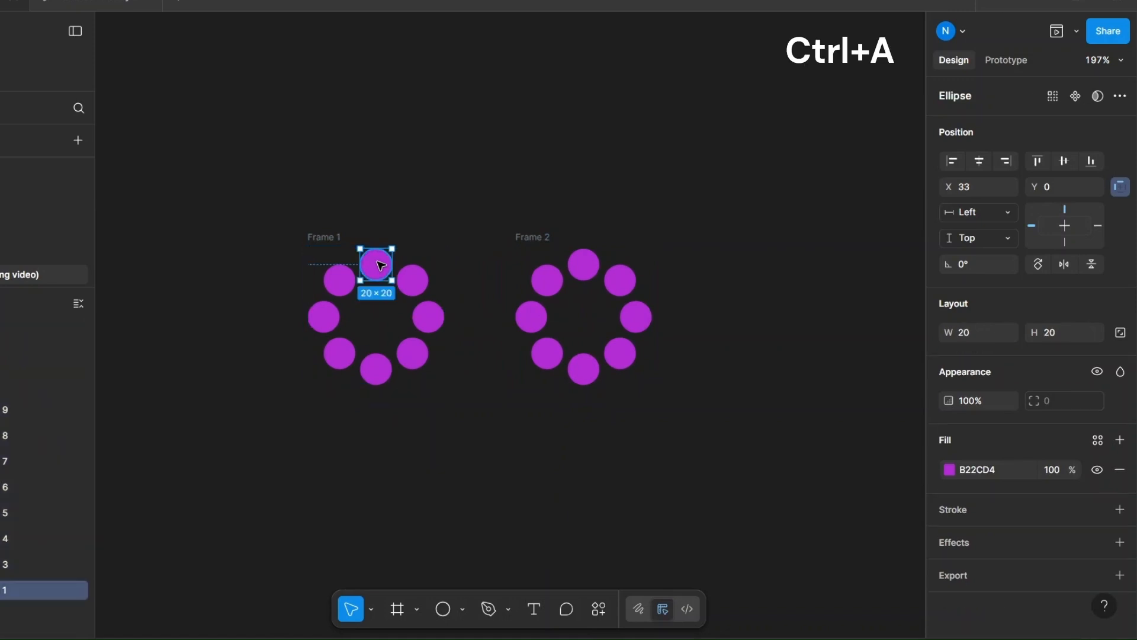
{"action": "key", "text": "ctrl+a"}
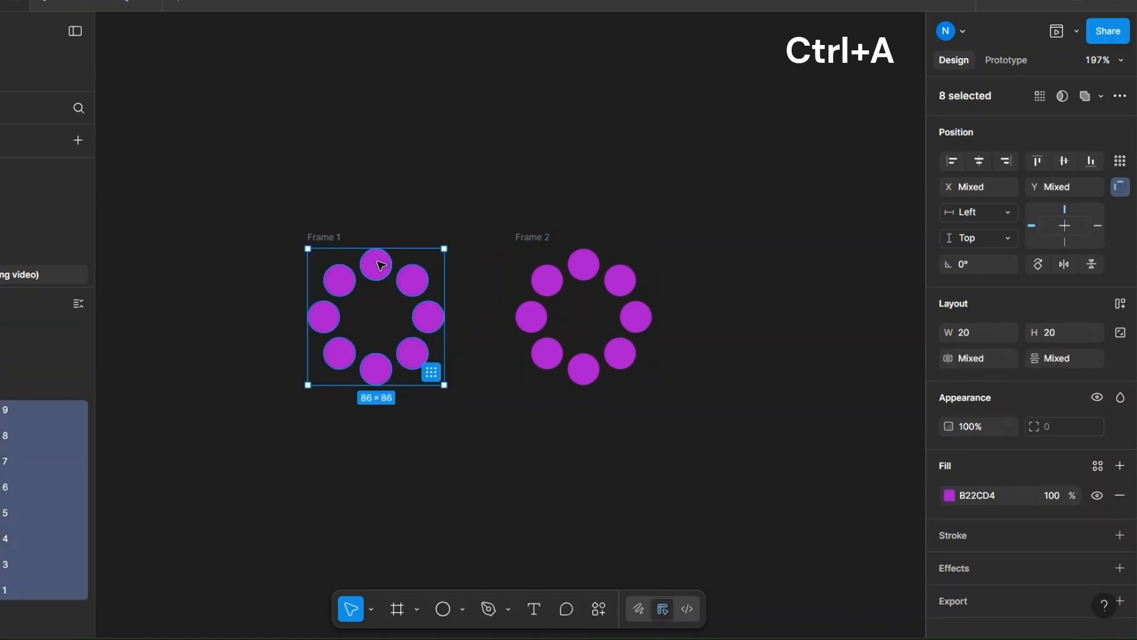
{"action": "left_click", "coordinate": [976, 166]}
{"action": "left_click", "coordinate": [1066, 160]}
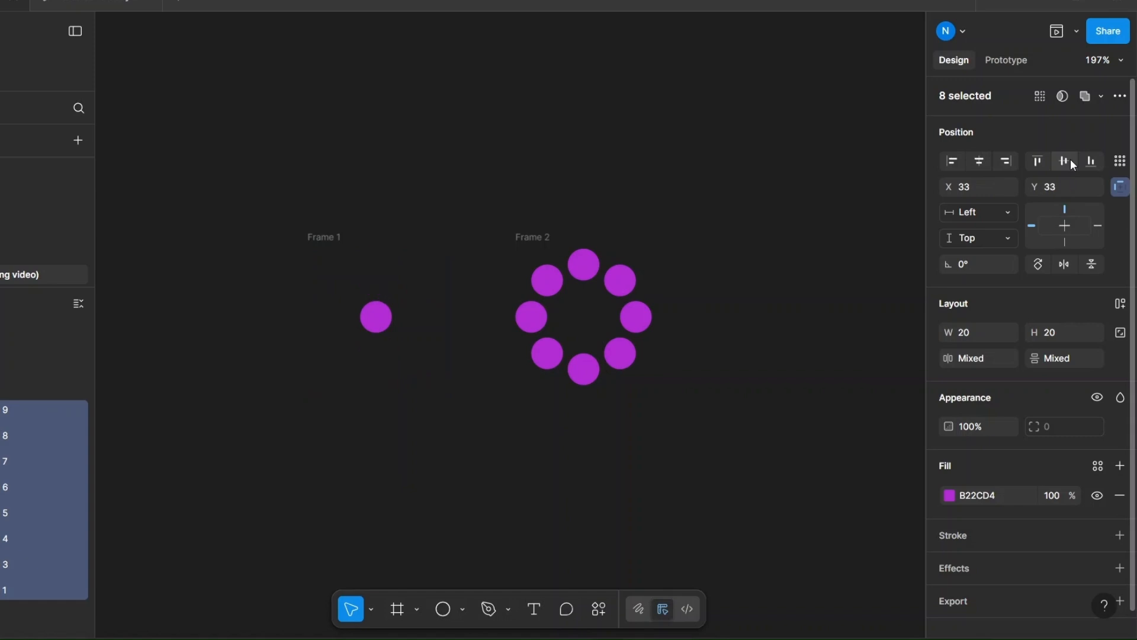
{"action": "left_click", "coordinate": [483, 194]}
Duplicate Frame 2 to its right and rotate the copy's circle group by about 180°
{"action": "left_click", "coordinate": [537, 241]}
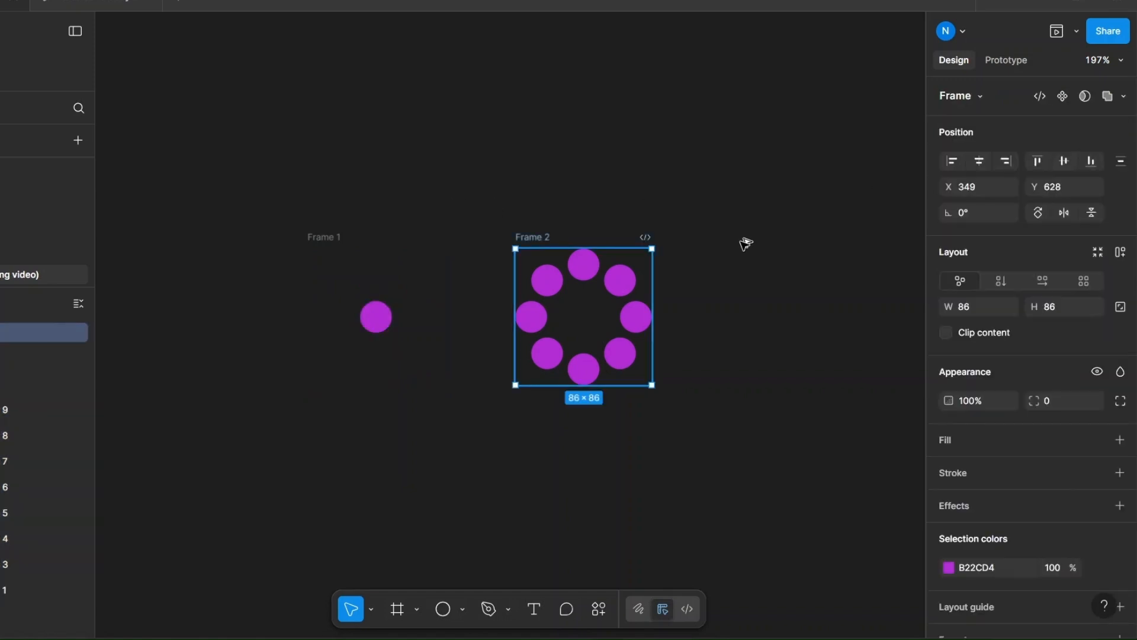
{"action": "key", "text": "ctrl+d"}
{"action": "scroll", "coordinate": [757, 198], "scroll_direction": "right", "scroll_amount": 5}
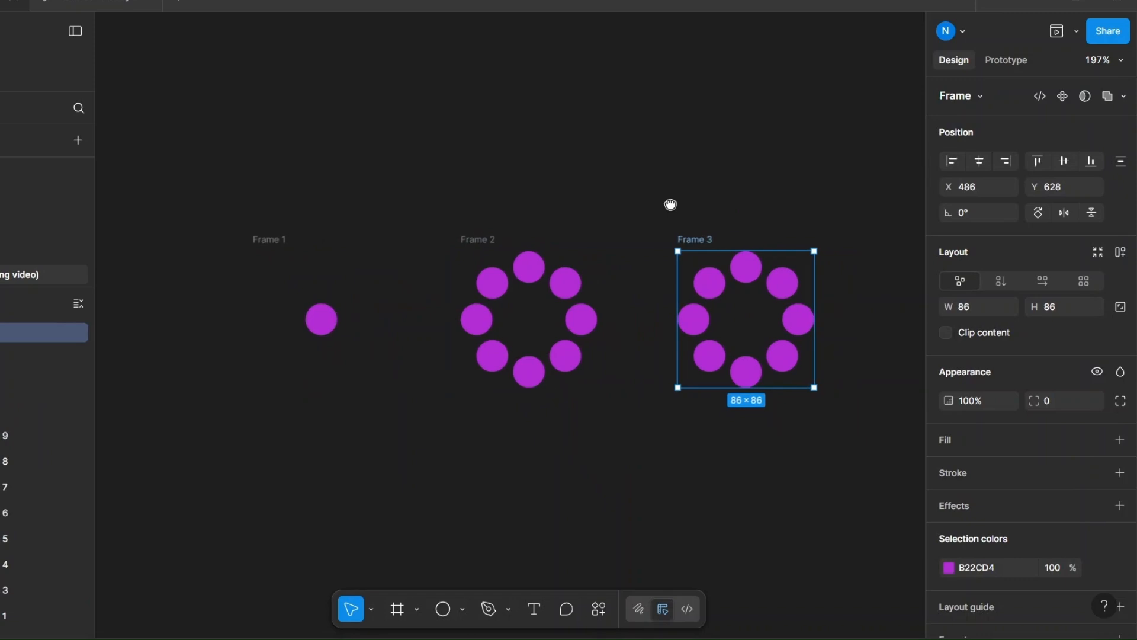
{"action": "left_click", "coordinate": [610, 284]}
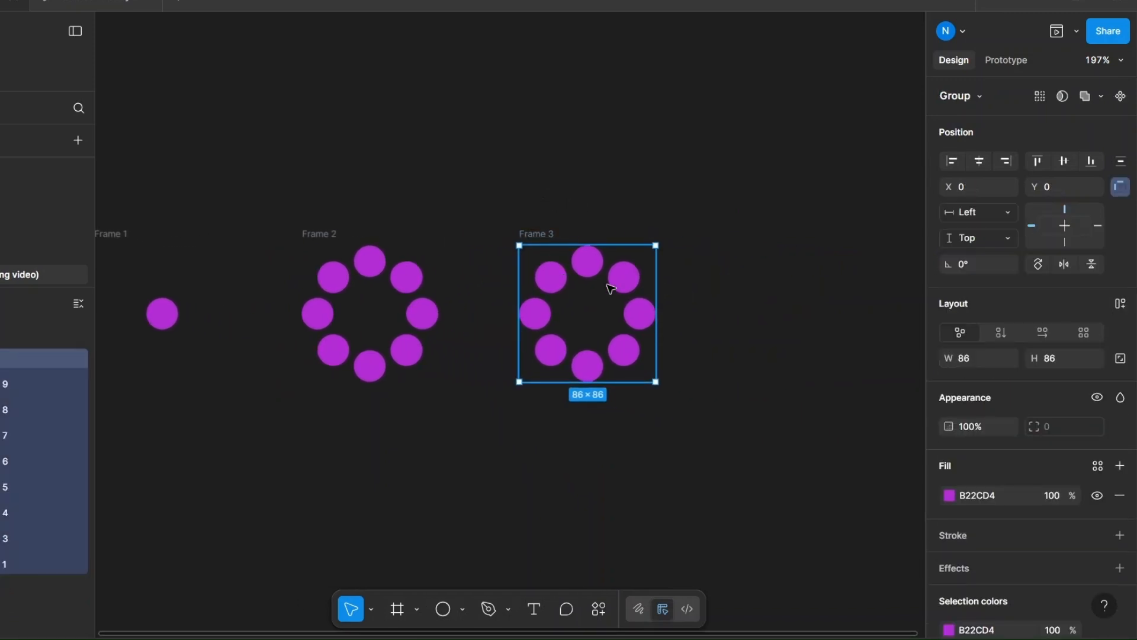
{"action": "left_click_drag", "start_coordinate": [662, 391], "coordinate": [798, 238]}
Duplicate Frame 3 to its right and stack the copy's eight circles on their common horizontal and vertical centres
{"action": "left_click", "coordinate": [531, 214]}
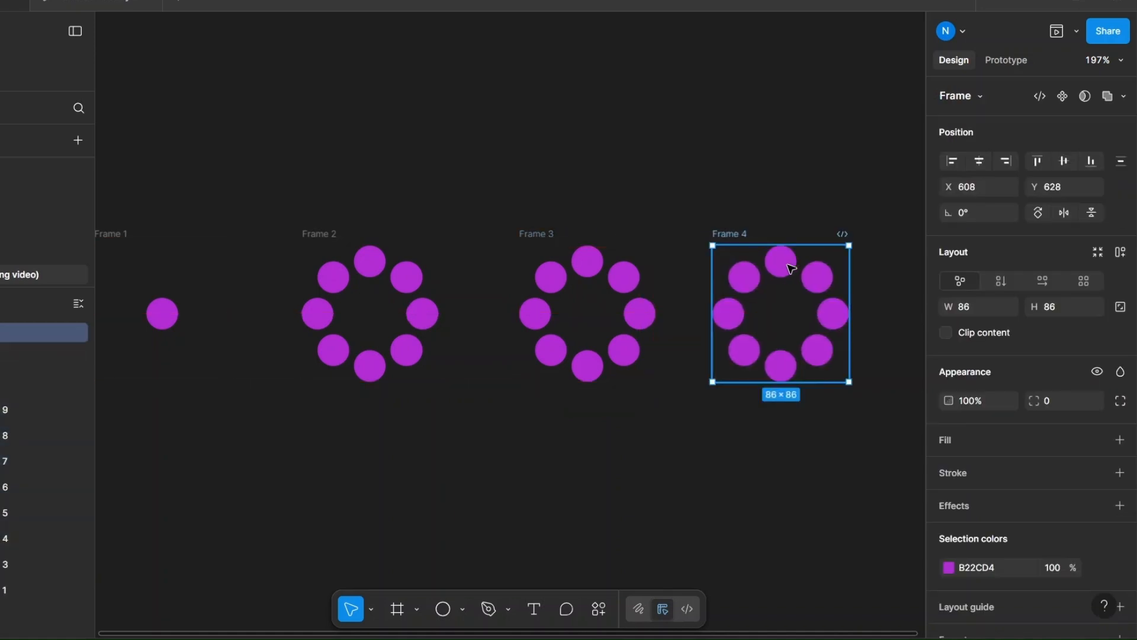
{"action": "double_click", "coordinate": [791, 269]}
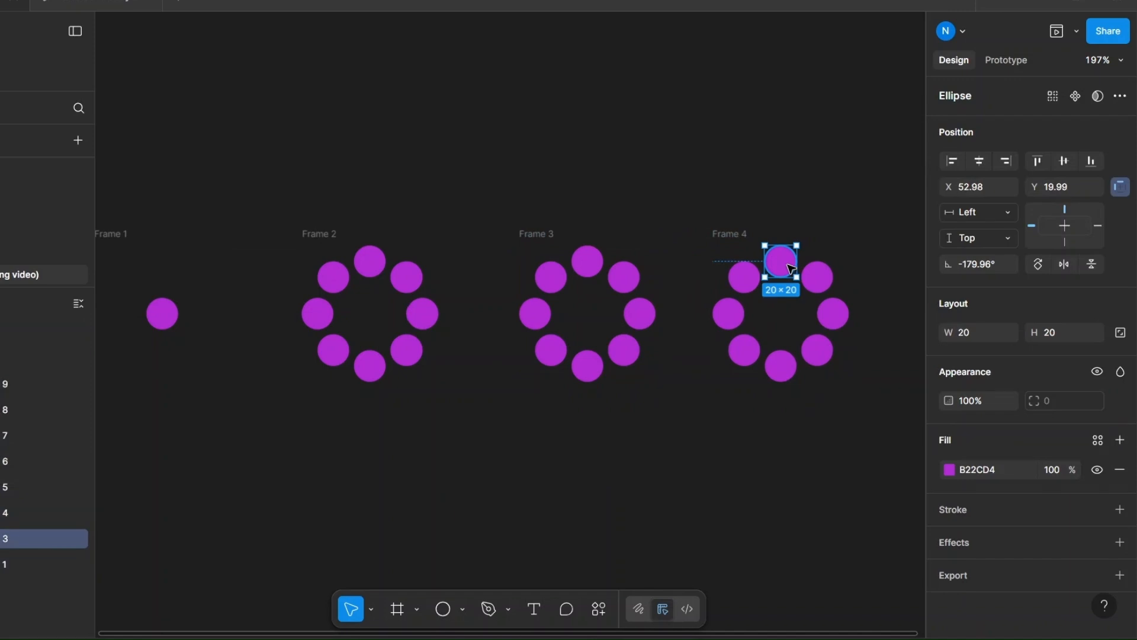
{"action": "key", "text": "ctrl+a"}
{"action": "left_click", "coordinate": [978, 159]}
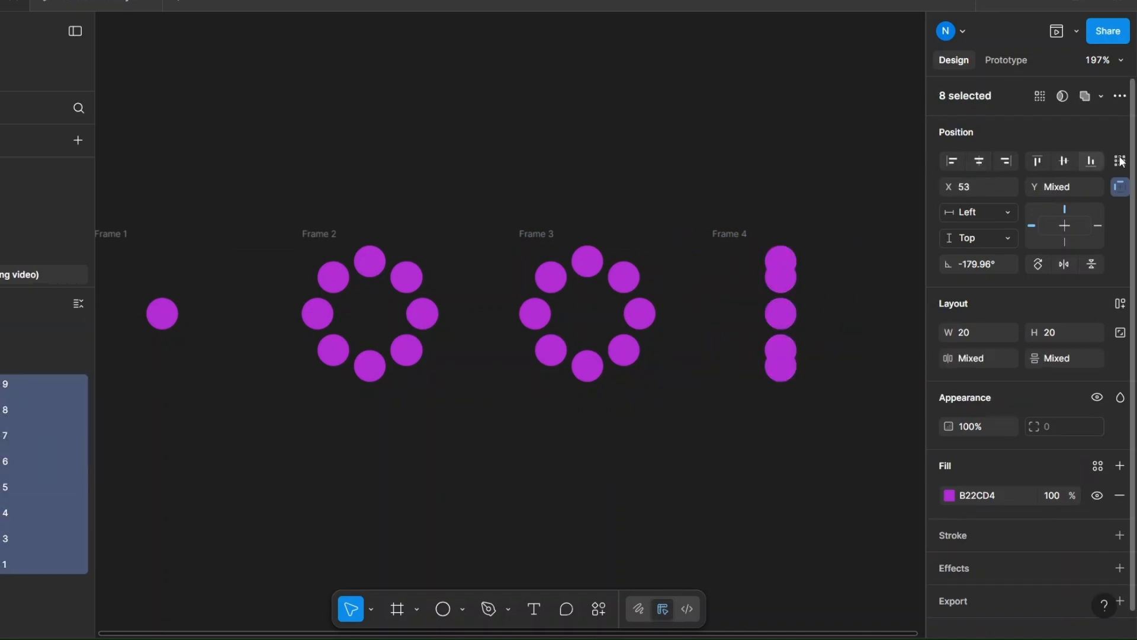
{"action": "left_click", "coordinate": [1058, 162]}
{"action": "left_click", "coordinate": [525, 465]}
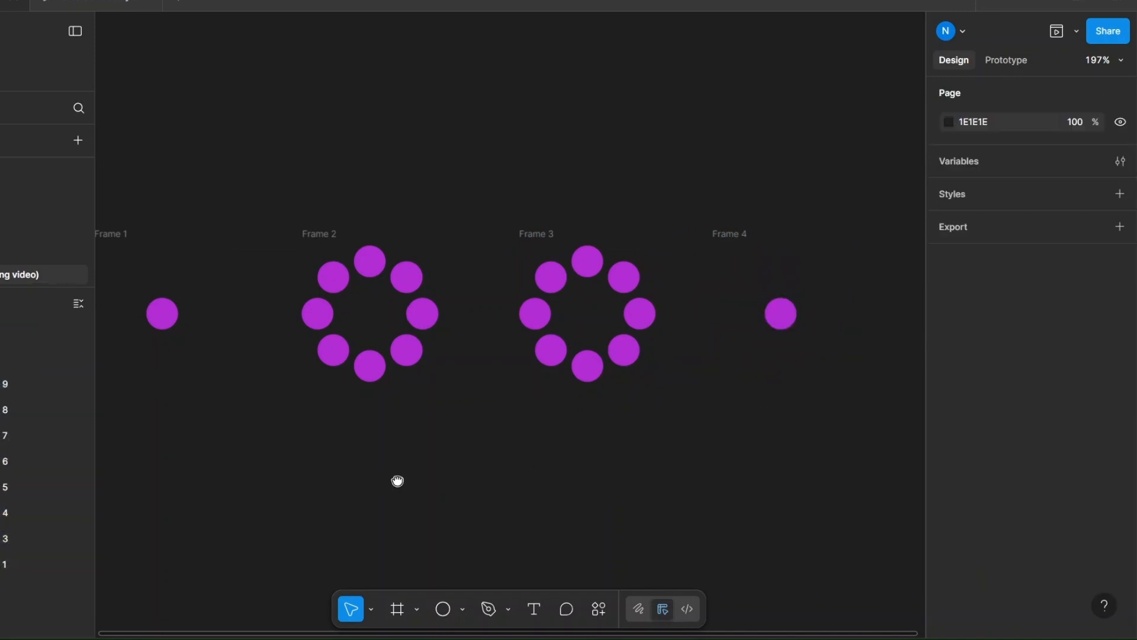
Combine Frames 1 to 4 into one component set
{"action": "scroll", "coordinate": [397, 481], "scroll_direction": "left", "scroll_amount": 3}
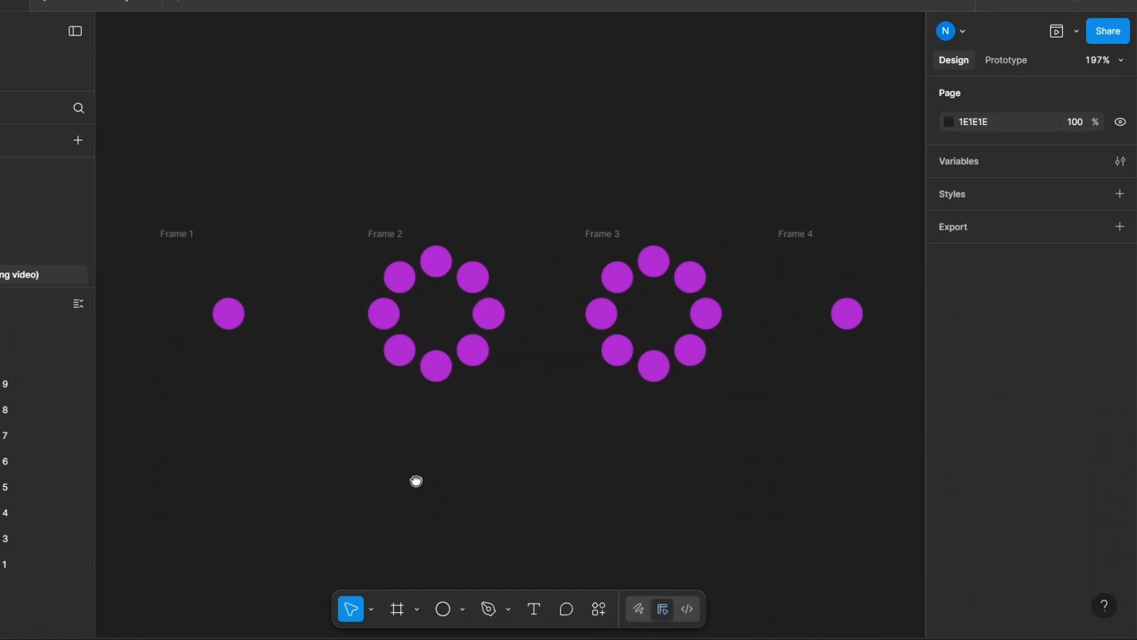
{"action": "left_click", "coordinate": [175, 239]}
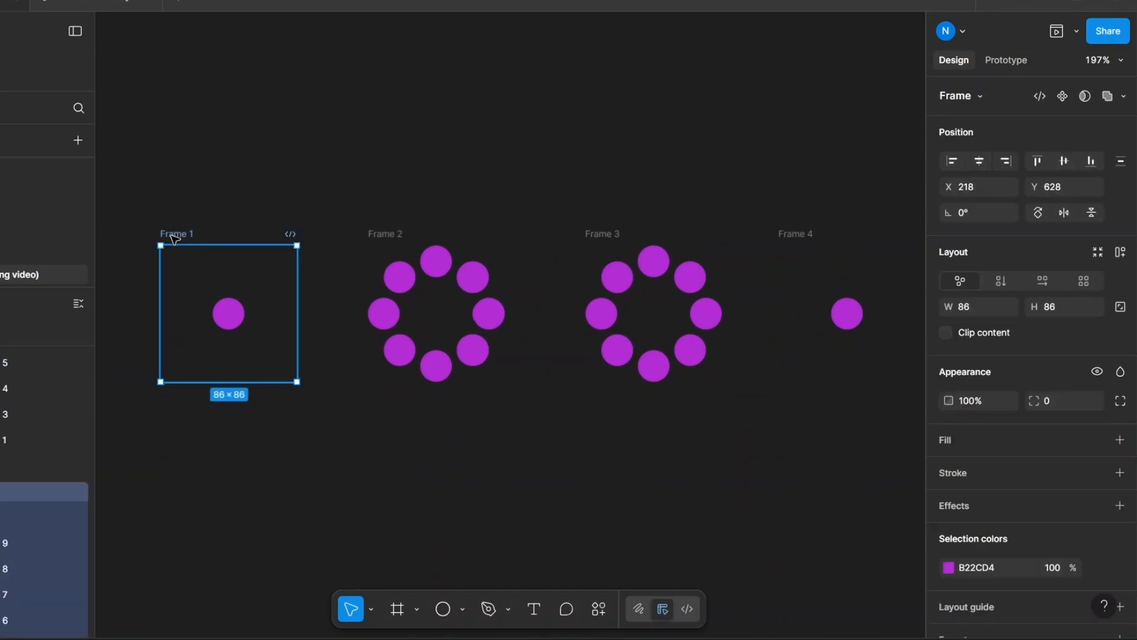
{"action": "left_click", "coordinate": [398, 234], "text": "shift"}
{"action": "left_click", "coordinate": [600, 238], "text": "shift"}
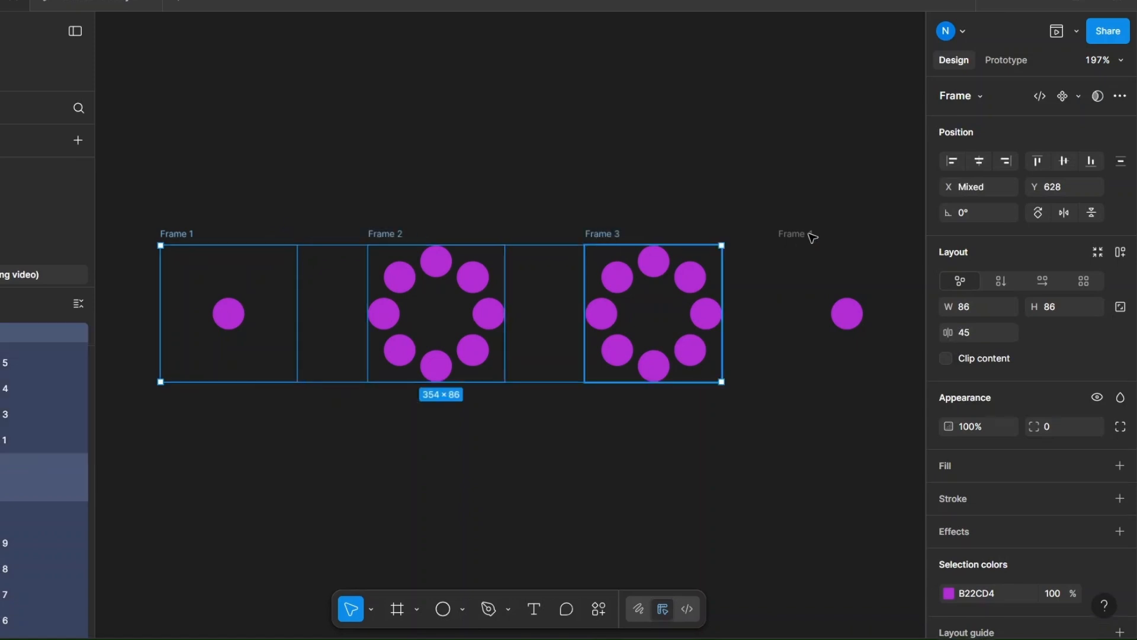
{"action": "left_click", "coordinate": [812, 236], "text": "shift"}
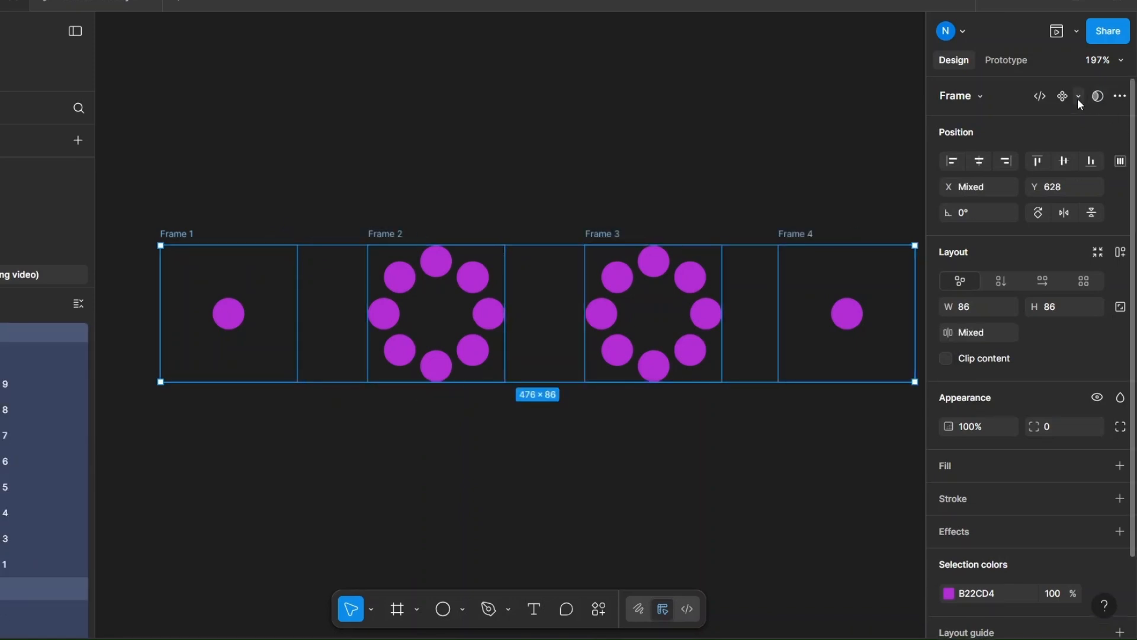
{"action": "left_click", "coordinate": [1078, 99]}
{"action": "left_click", "coordinate": [1076, 155]}
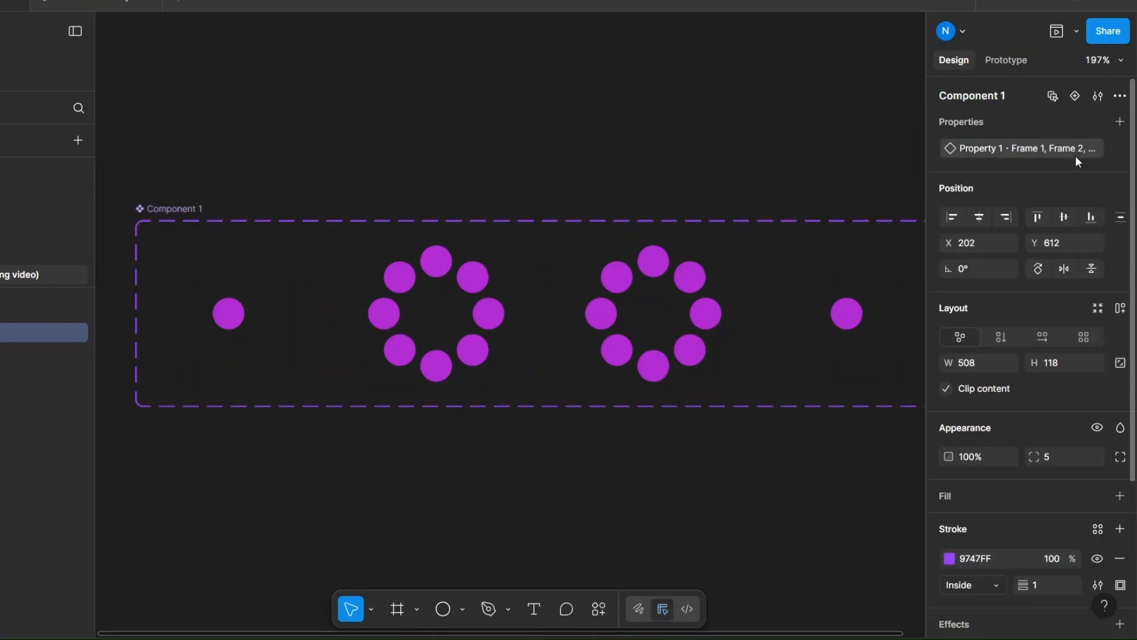
Prototype the first variant to change to Frame 2 after a 1 ms delay with Smart animate
{"action": "key", "text": "shift+e"}
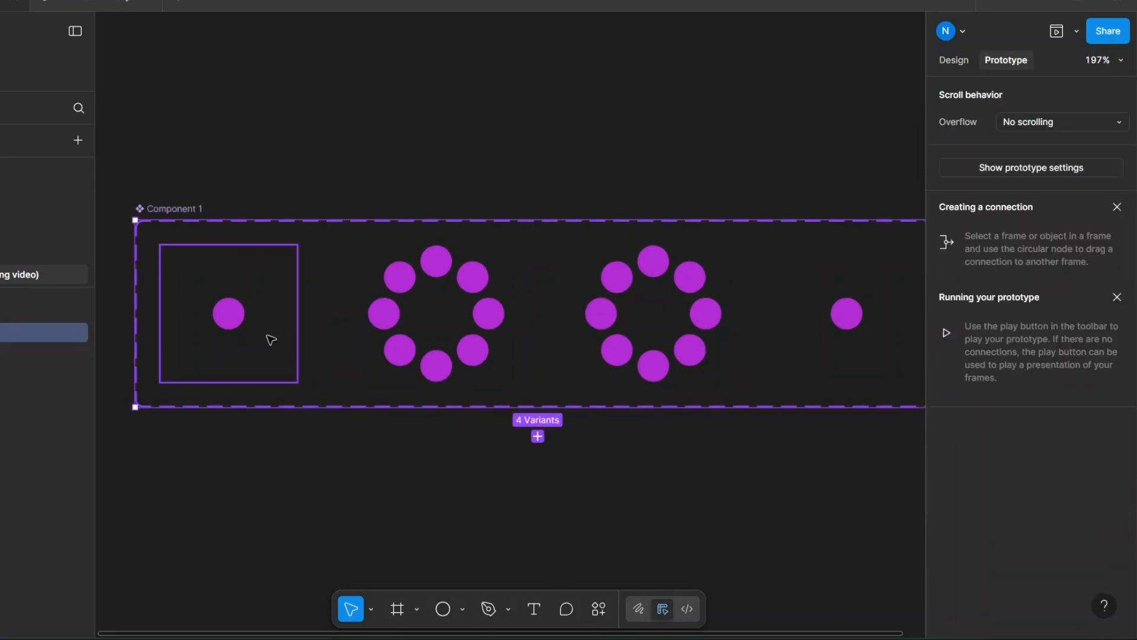
{"action": "left_click", "coordinate": [273, 346]}
{"action": "left_click_drag", "start_coordinate": [297, 313], "coordinate": [397, 314]}
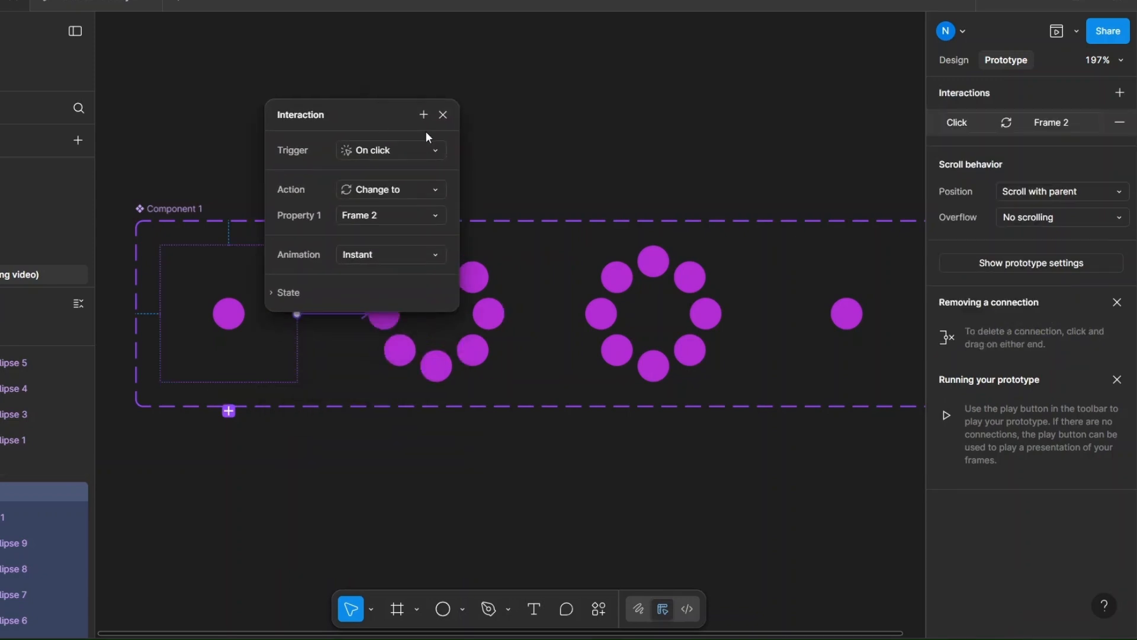
{"action": "left_click", "coordinate": [434, 148]}
{"action": "left_click", "coordinate": [415, 351]}
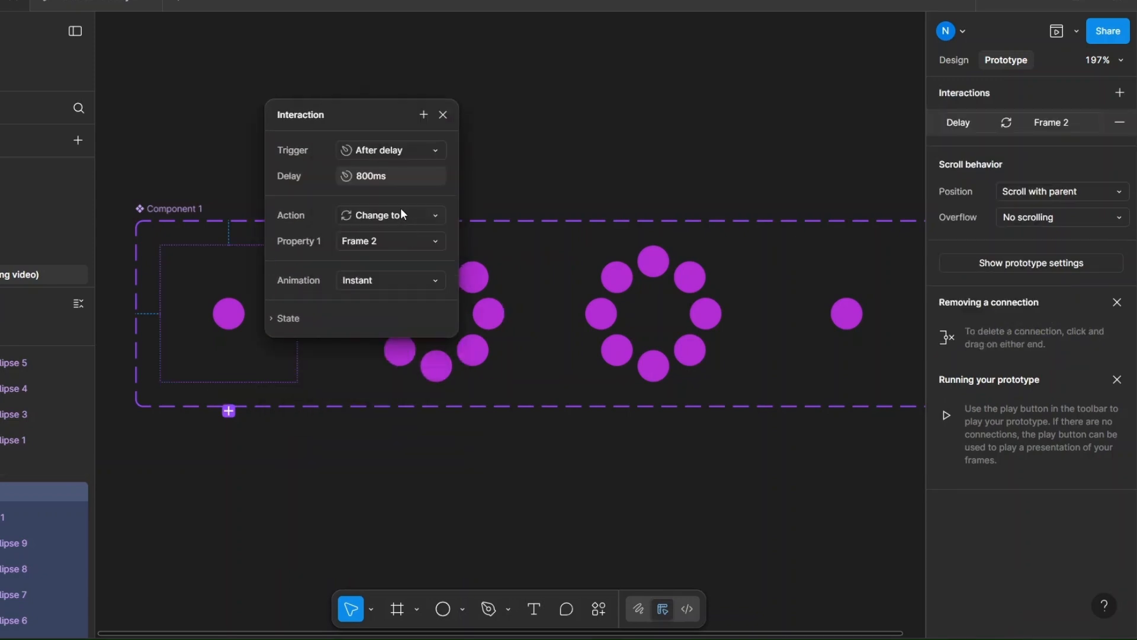
{"action": "type", "text": "1"}
{"action": "left_click", "coordinate": [437, 278]}
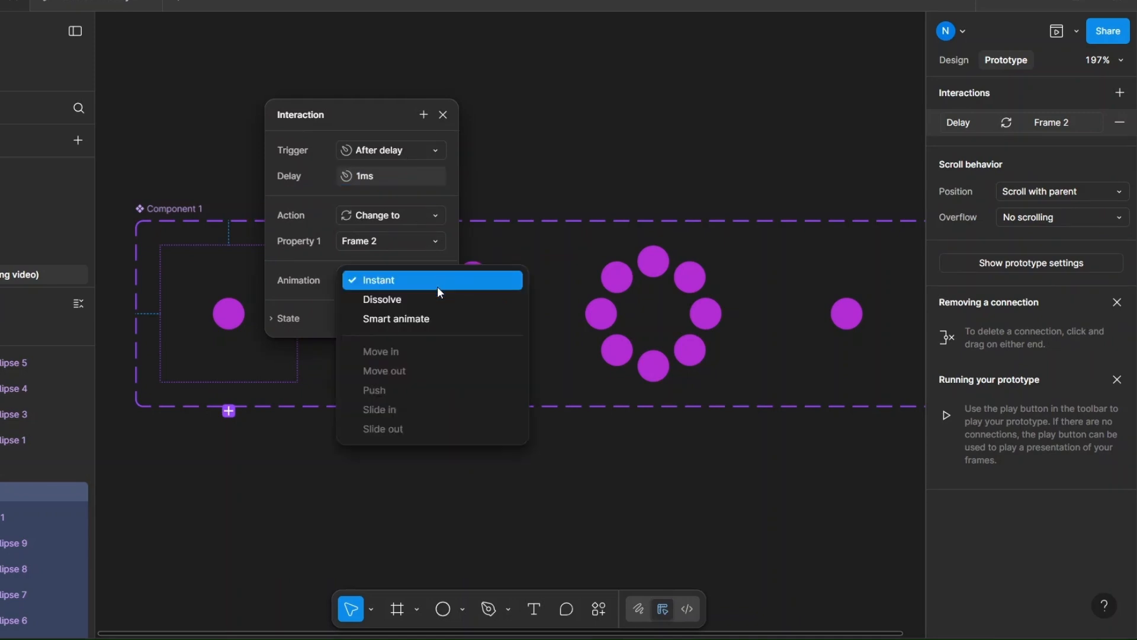
{"action": "left_click", "coordinate": [436, 311]}
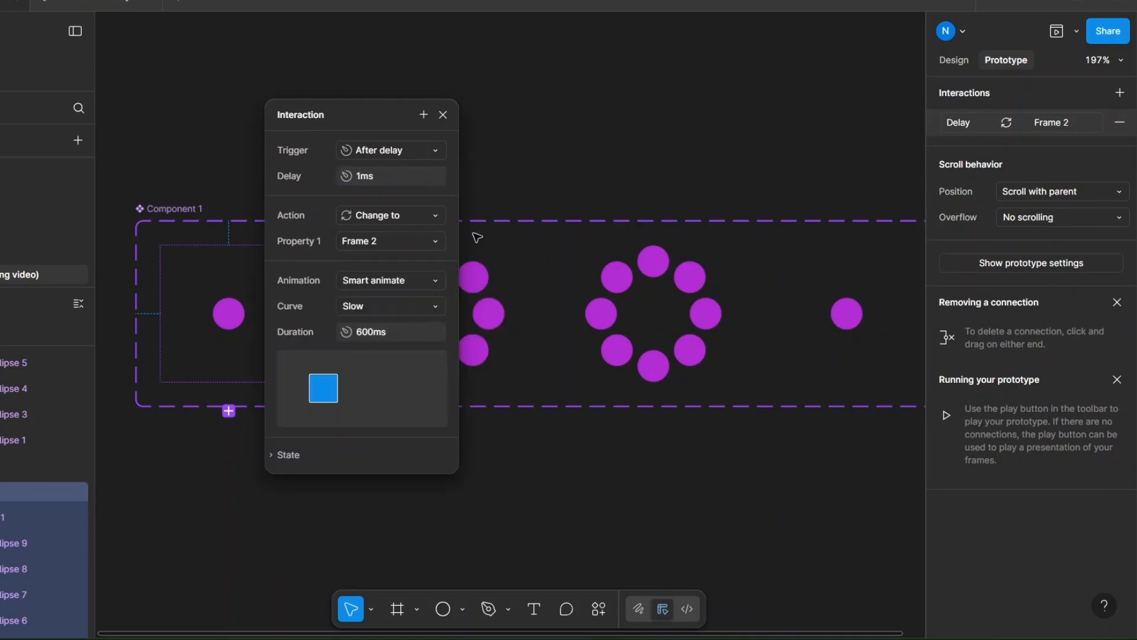
Prototype the Frame 2 variant to change to Frame 3 after a 1 ms delay
{"action": "left_click", "coordinate": [474, 252]}
{"action": "left_click_drag", "start_coordinate": [504, 313], "coordinate": [631, 323]}
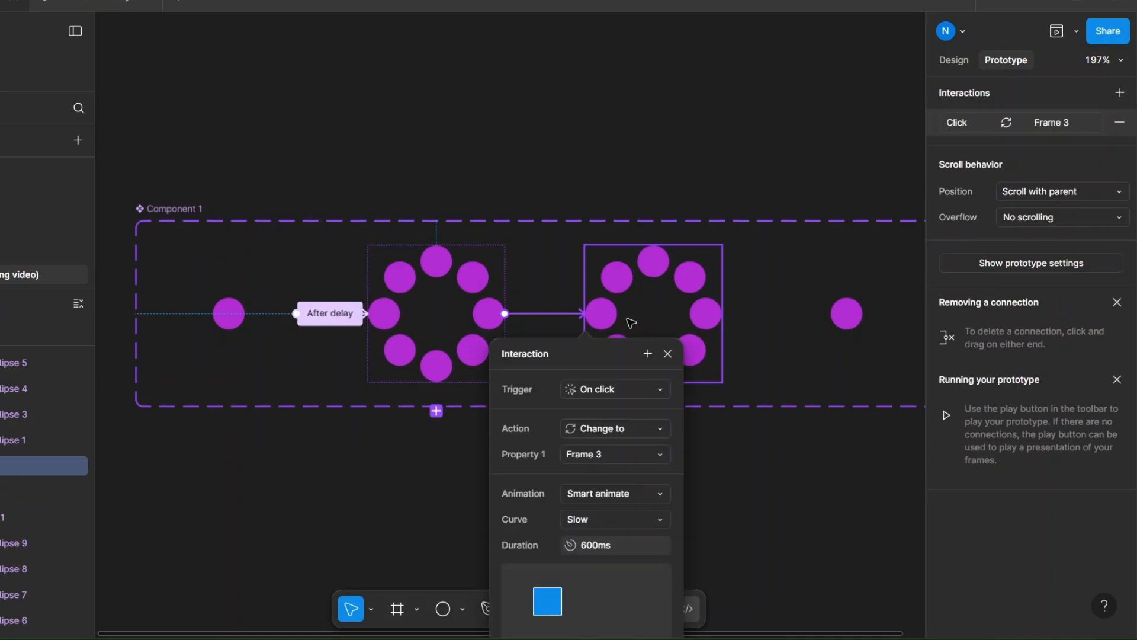
{"action": "left_click", "coordinate": [655, 63]}
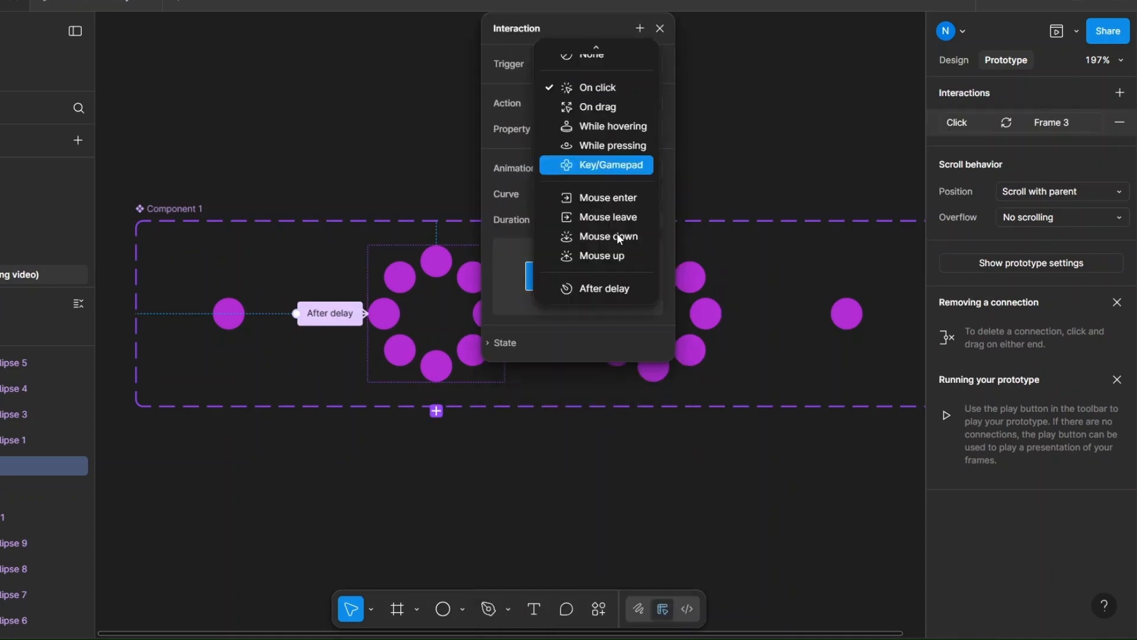
{"action": "left_click", "coordinate": [613, 288]}
{"action": "type", "text": "1"}
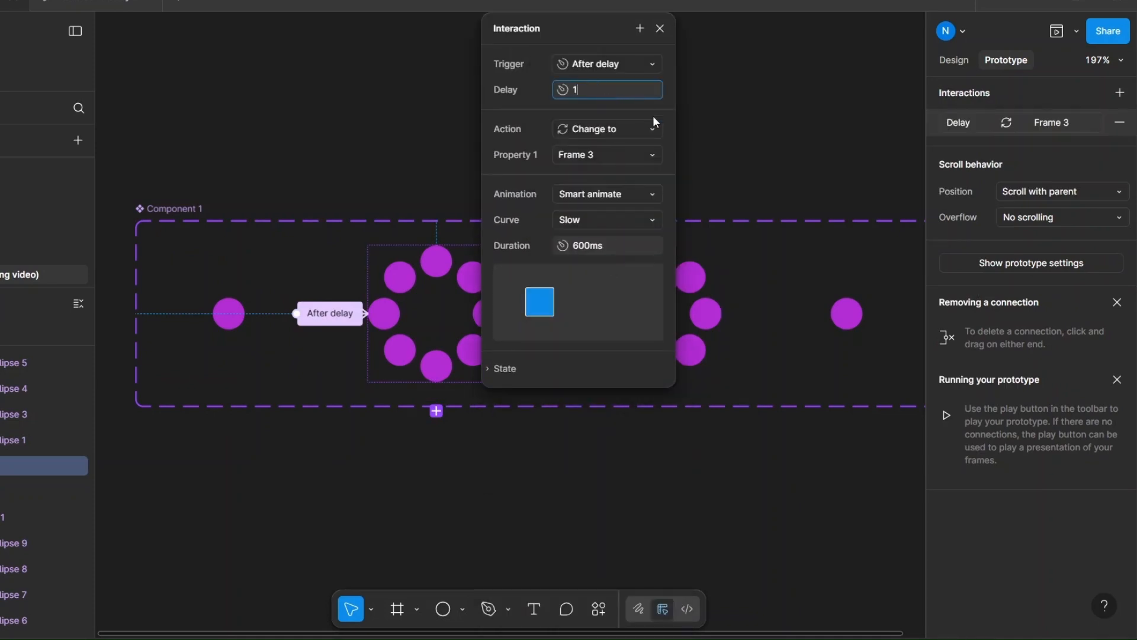
{"action": "left_click", "coordinate": [716, 132]}
Prototype the Frame 3 variant to change to Frame 4 after a 1 ms delay
{"action": "scroll", "coordinate": [673, 132], "scroll_direction": "right", "scroll_amount": 2}
{"action": "left_click", "coordinate": [667, 315]}
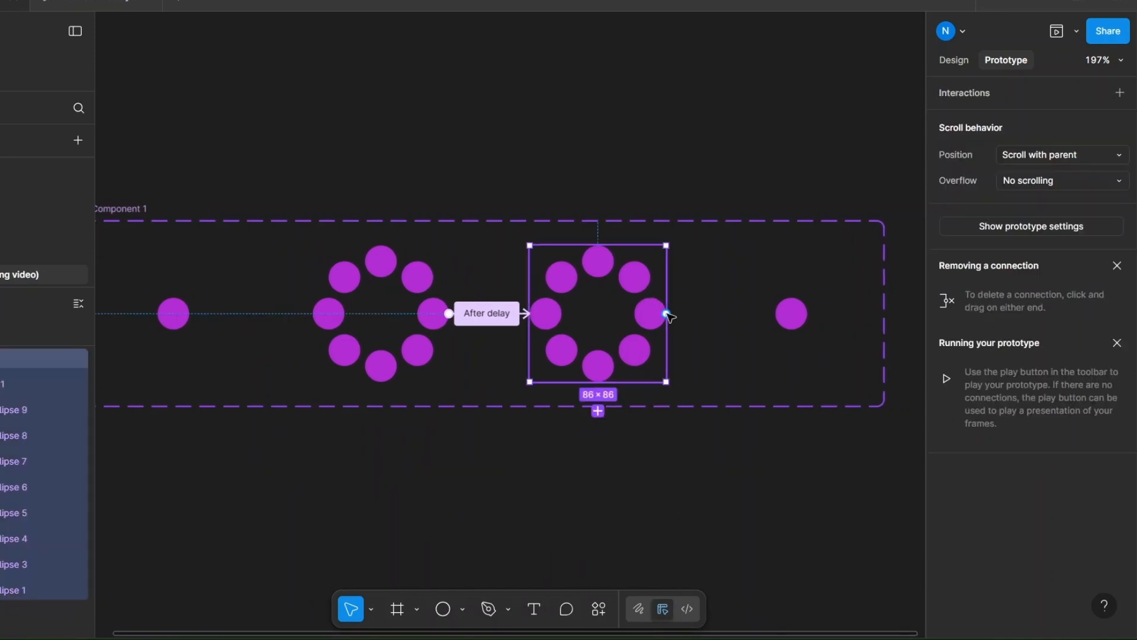
{"action": "left_click_drag", "start_coordinate": [666, 314], "coordinate": [764, 314]}
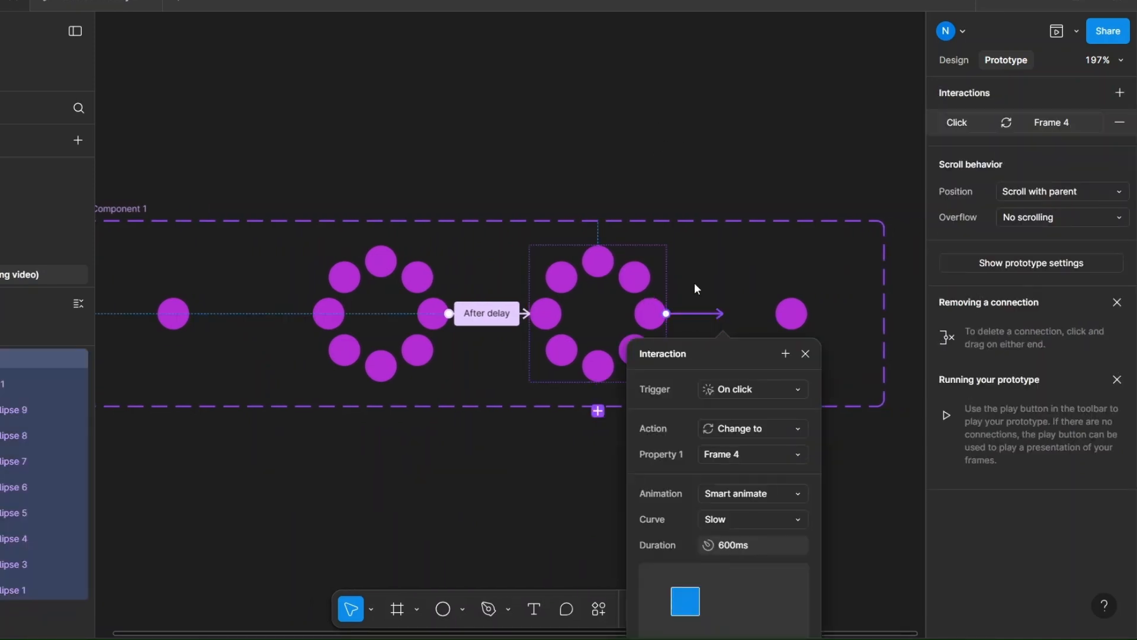
{"action": "left_click", "coordinate": [764, 138]}
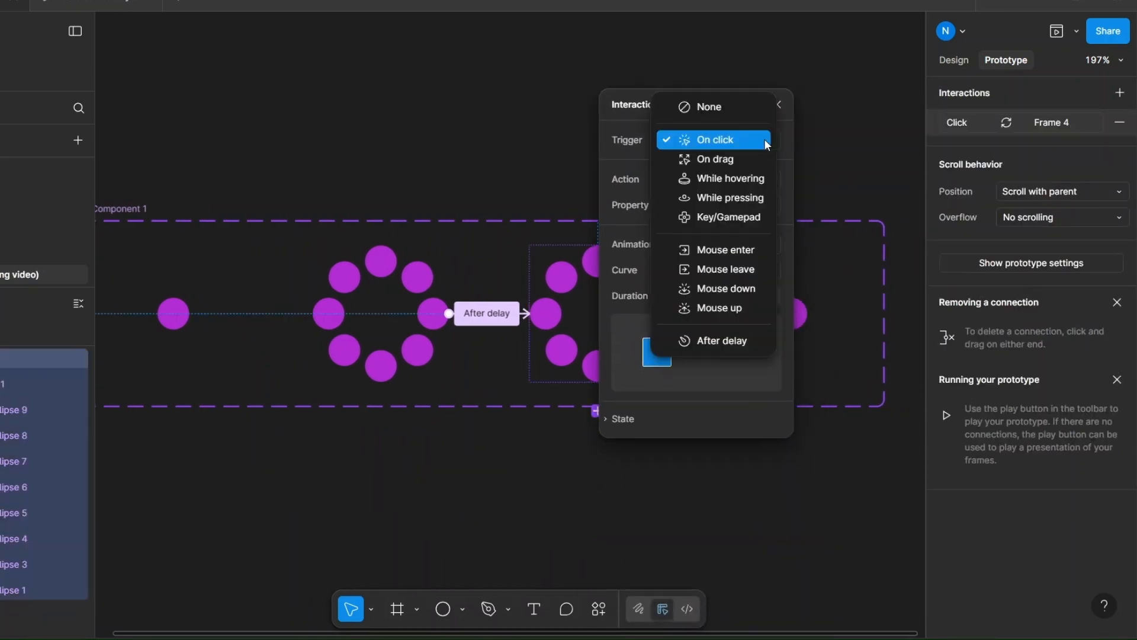
{"action": "left_click", "coordinate": [738, 334]}
{"action": "type", "text": "1"}
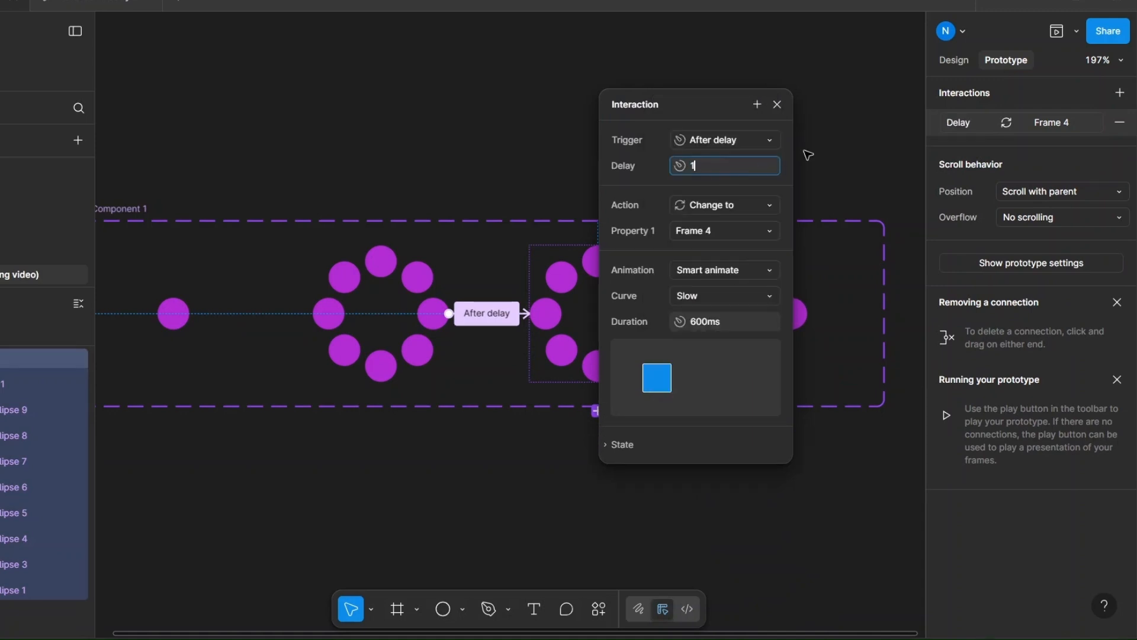
{"action": "left_click", "coordinate": [807, 152]}
Prototype the Frame 4 variant to change back to Frame 1 after a 1 ms delay with Instant animation
{"action": "left_click", "coordinate": [792, 312]}
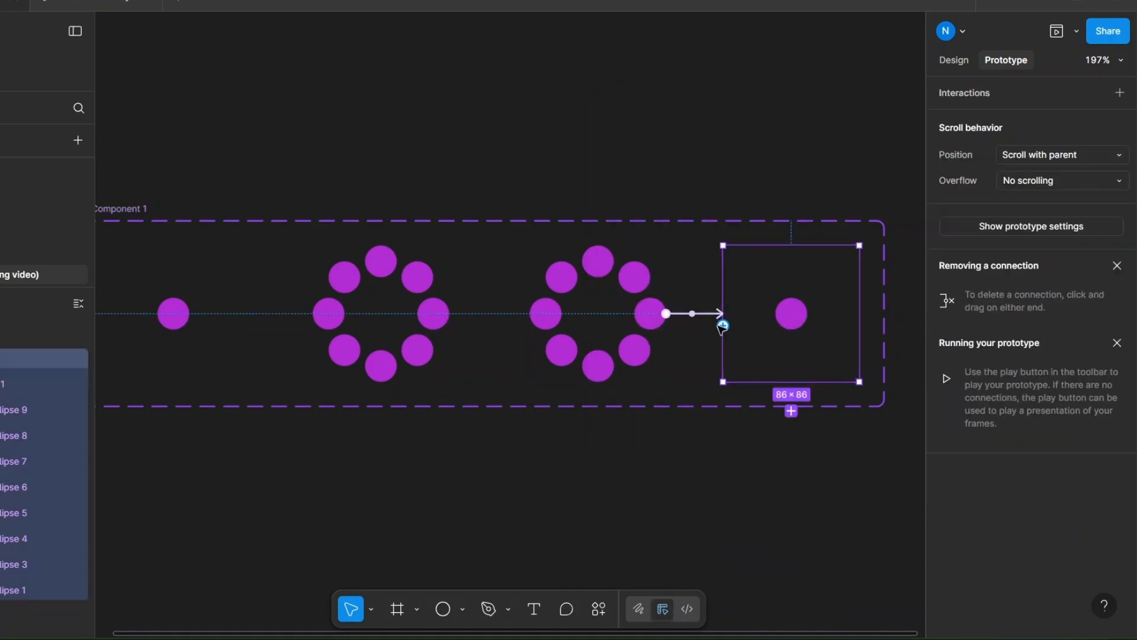
{"action": "left_click_drag", "start_coordinate": [722, 325], "coordinate": [201, 295]}
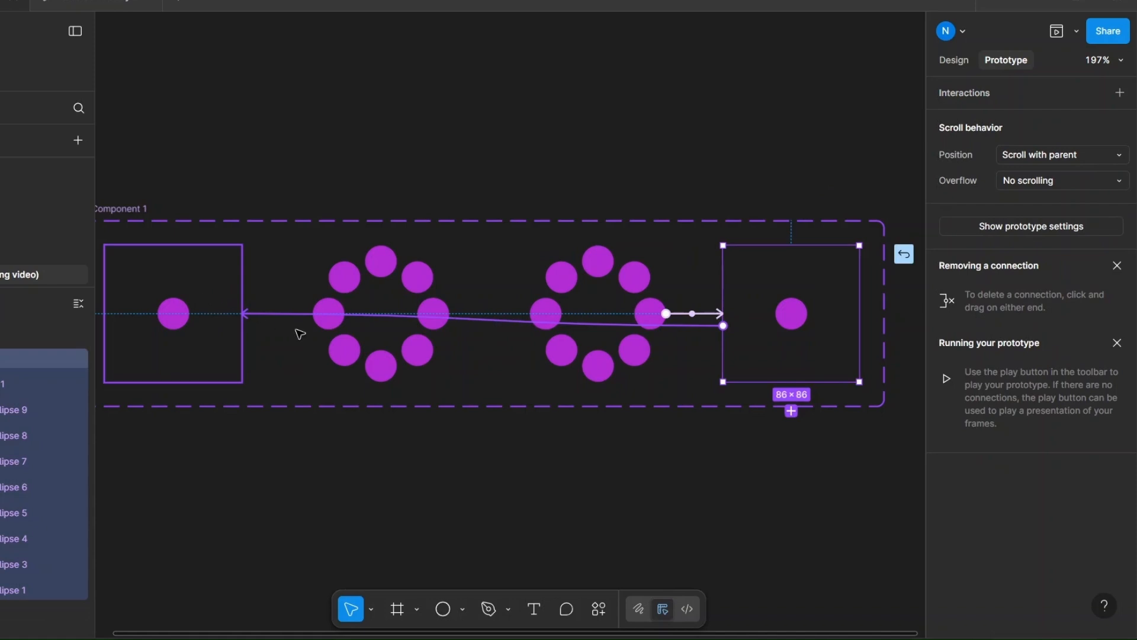
{"action": "left_click_drag", "start_coordinate": [262, 353], "coordinate": [497, 121]}
{"action": "left_click", "coordinate": [530, 161]}
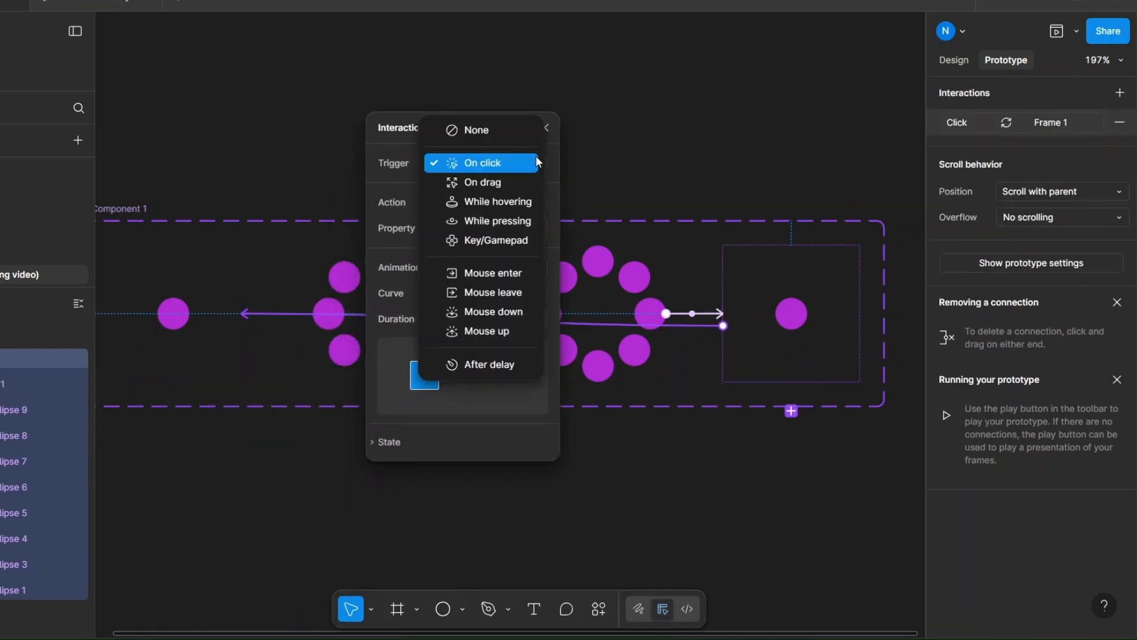
{"action": "left_click", "coordinate": [506, 359]}
{"action": "left_click", "coordinate": [504, 188]}
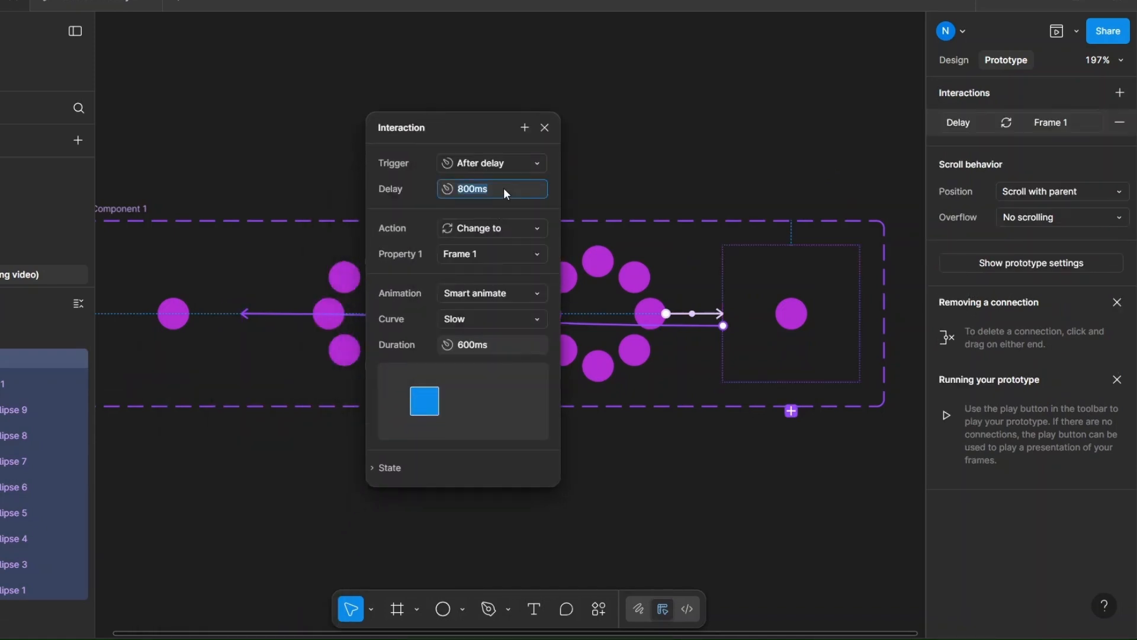
{"action": "type", "text": "1"}
{"action": "left_click", "coordinate": [537, 293]}
{"action": "left_click", "coordinate": [514, 253]}
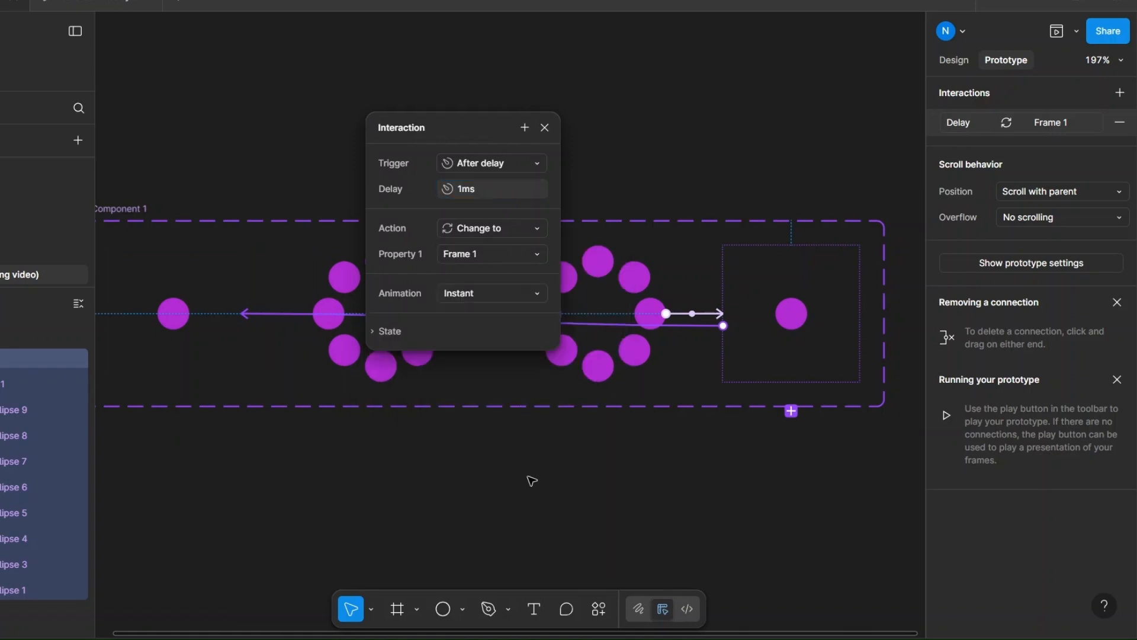
{"action": "left_click", "coordinate": [531, 480]}
Draw a portrait frame below the component set and place an instance of the Frame 1 variant in it
{"action": "scroll", "coordinate": [531, 480], "scroll_direction": "down", "scroll_amount": 5}
{"action": "key", "text": "f"}
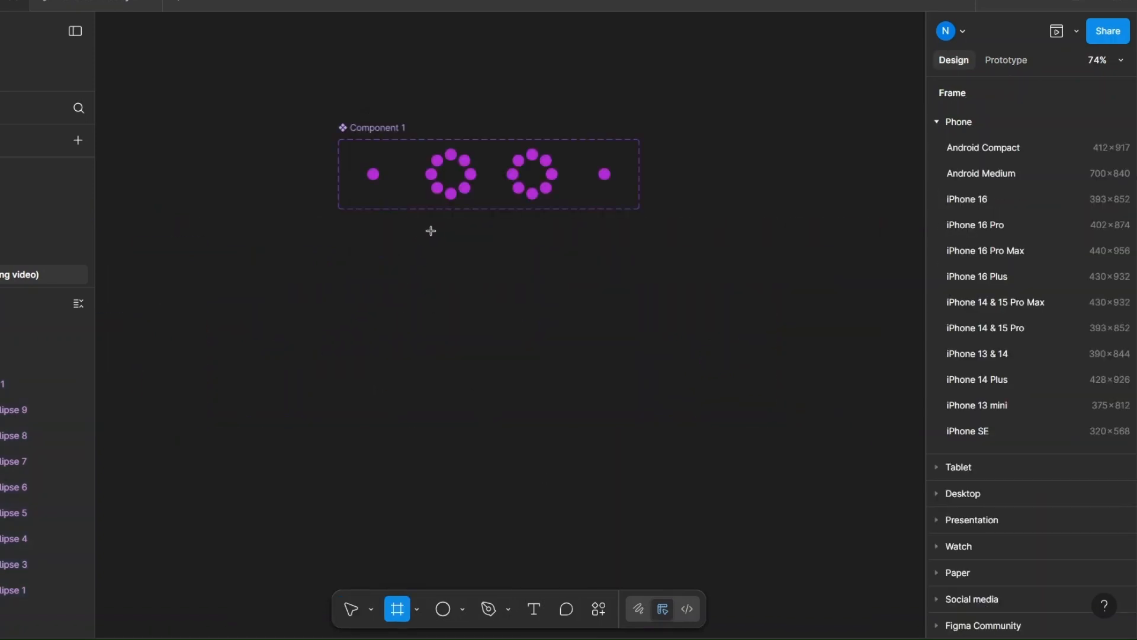
{"action": "left_click_drag", "start_coordinate": [434, 235], "coordinate": [626, 538]}
{"action": "left_click", "coordinate": [369, 171]}
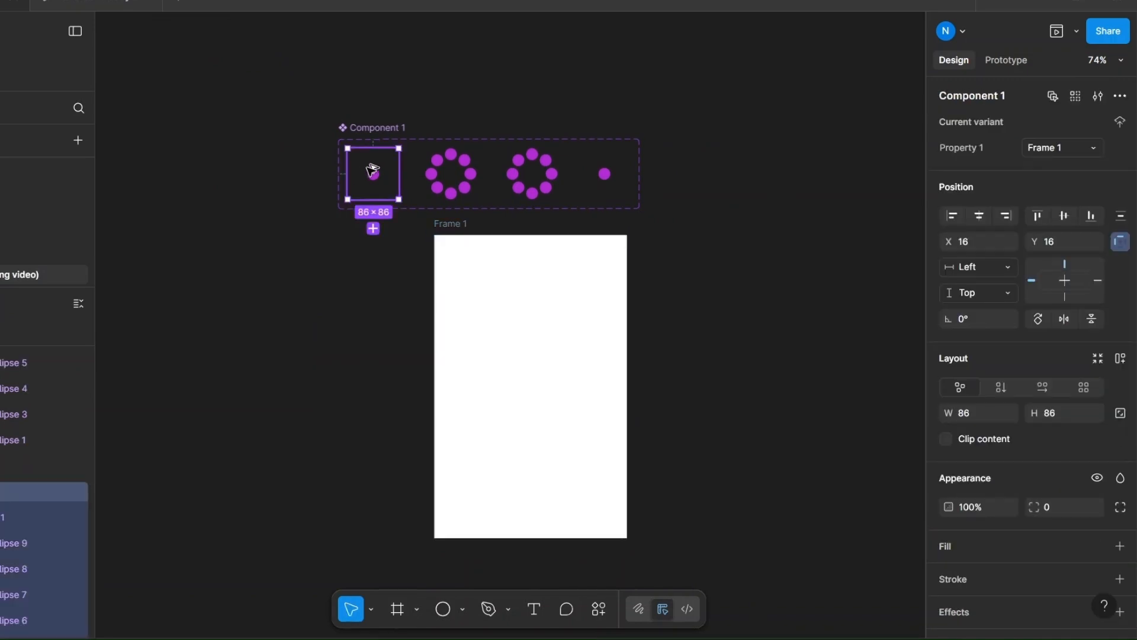
{"action": "left_click_drag", "start_coordinate": [370, 171], "coordinate": [522, 380]}
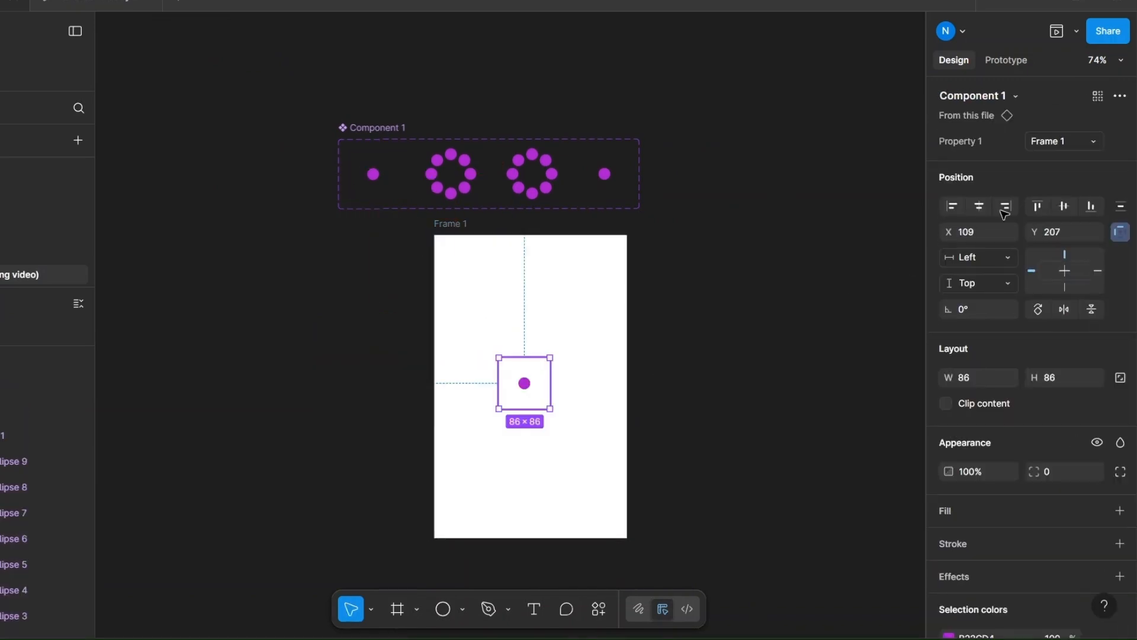
Centre the instance horizontally and vertically in the new frame, and preview the frame's prototype
{"action": "left_click", "coordinate": [979, 206]}
{"action": "left_click", "coordinate": [1064, 206]}
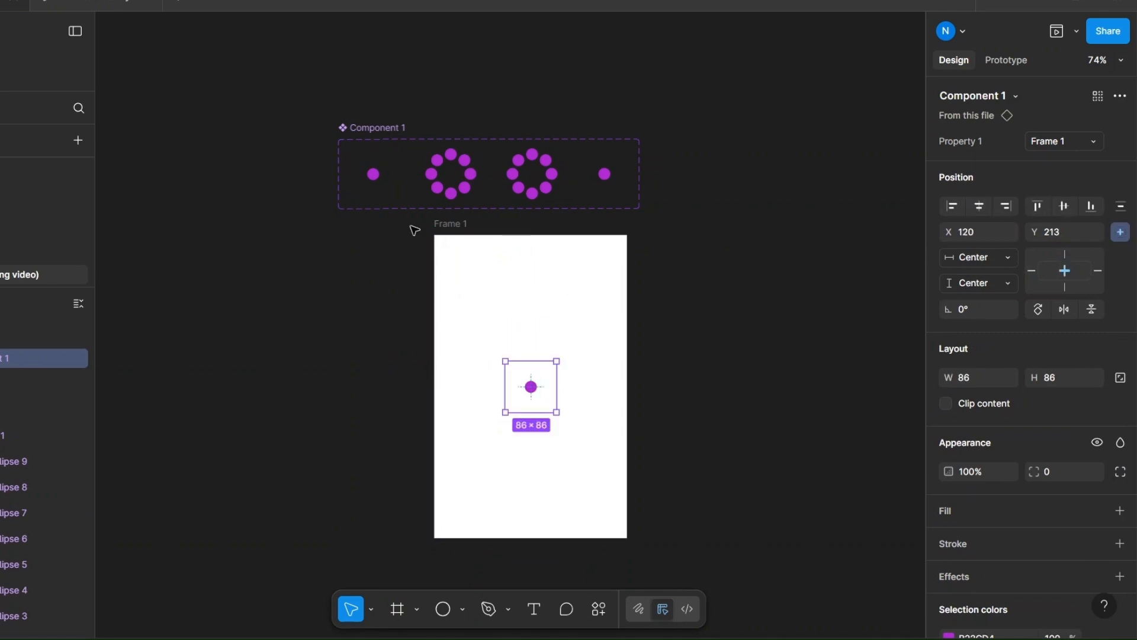
{"action": "left_click", "coordinate": [450, 224]}
{"action": "left_click", "coordinate": [1057, 31]}
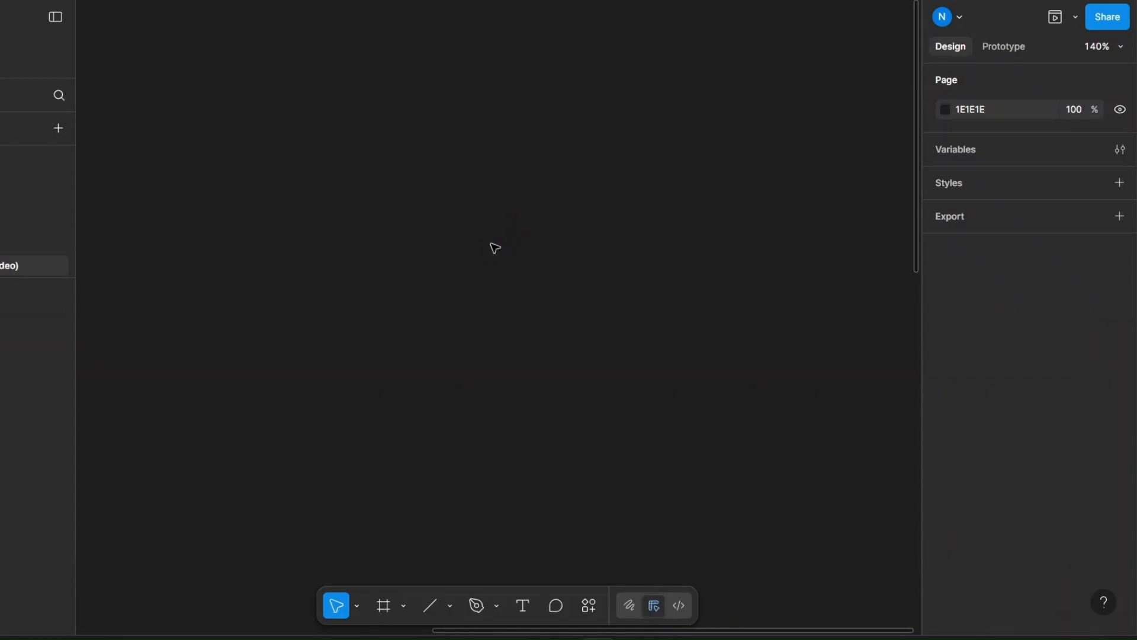
Draw a vertical line about 35 long on the empty canvas with a stroke weight of 10 and round end caps
{"action": "key", "text": "l"}
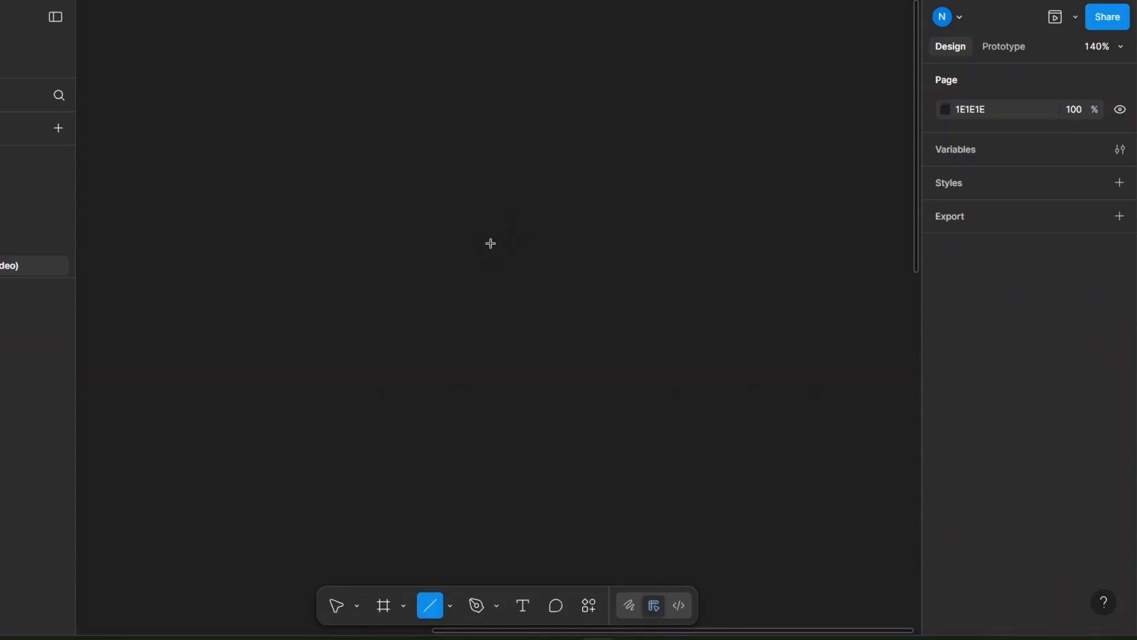
{"action": "left_click_drag", "start_coordinate": [491, 210], "coordinate": [491, 250]}
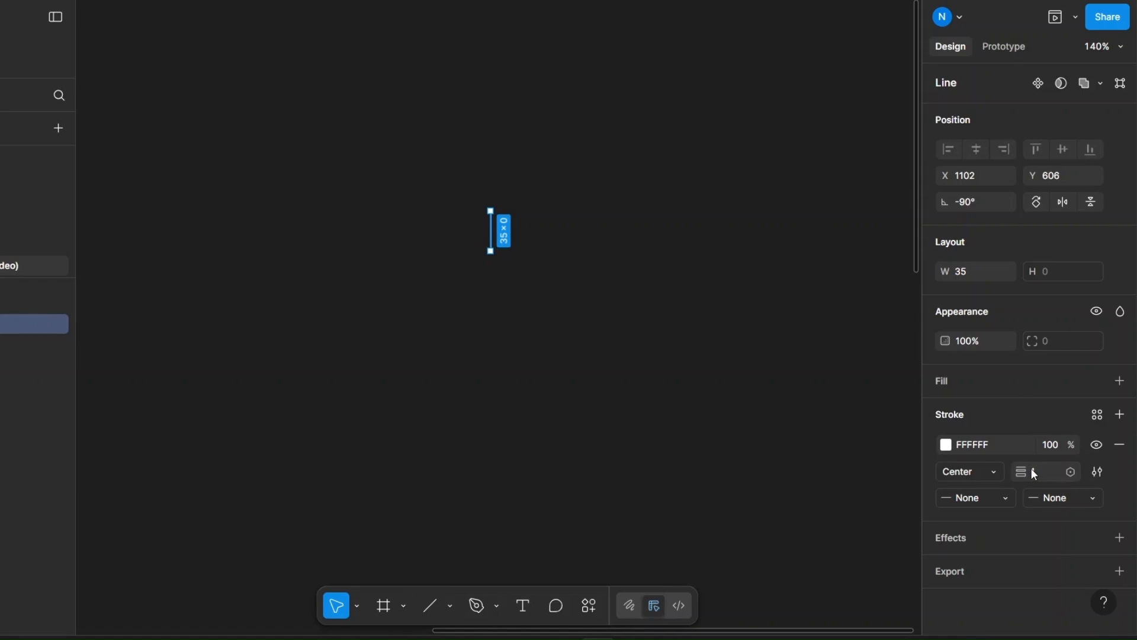
{"action": "type", "text": "10"}
{"action": "key", "text": "Return"}
{"action": "left_click", "coordinate": [1092, 493]}
{"action": "left_click", "coordinate": [997, 586]}
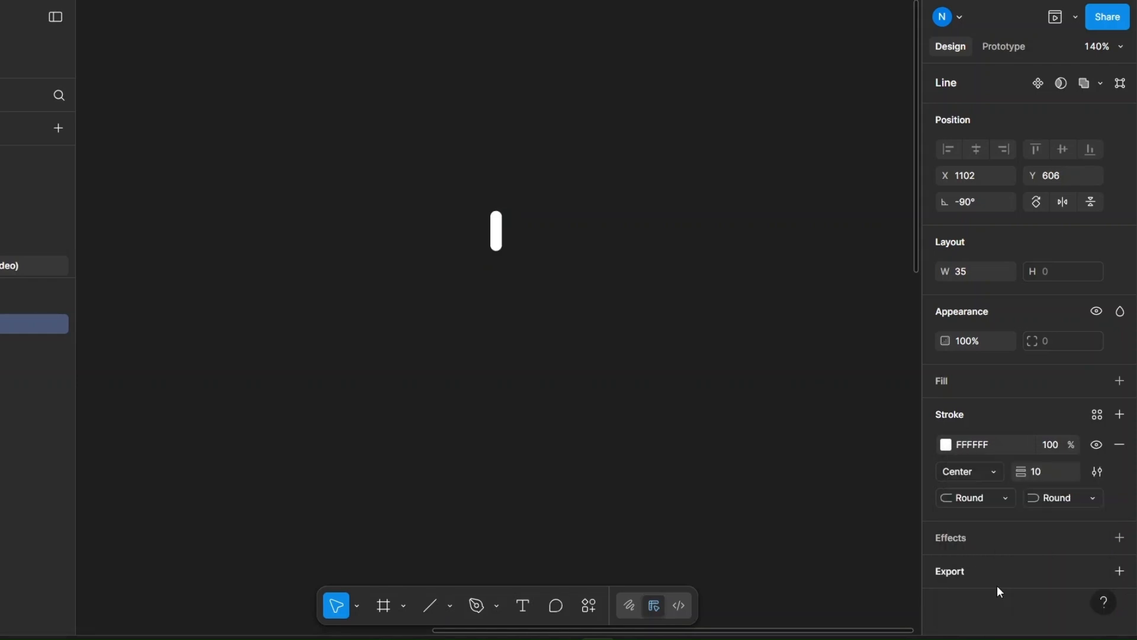
{"action": "left_click", "coordinate": [563, 319]}
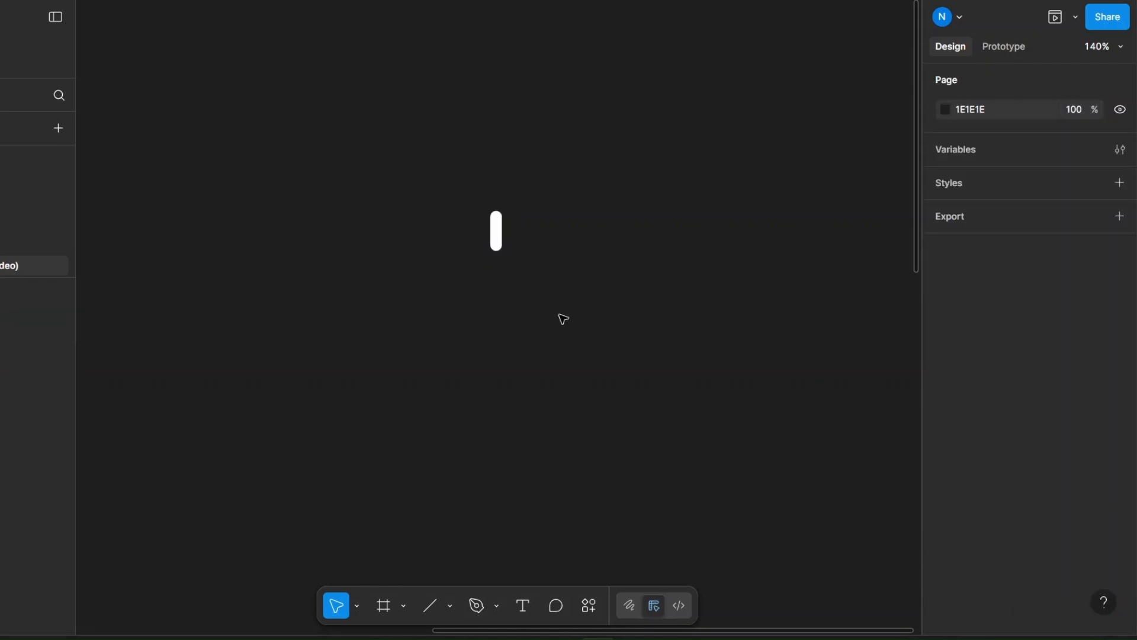
Apply a radial Repeat transform with a count of 12 to the line in Draw mode and return to design mode
{"action": "left_click", "coordinate": [506, 250]}
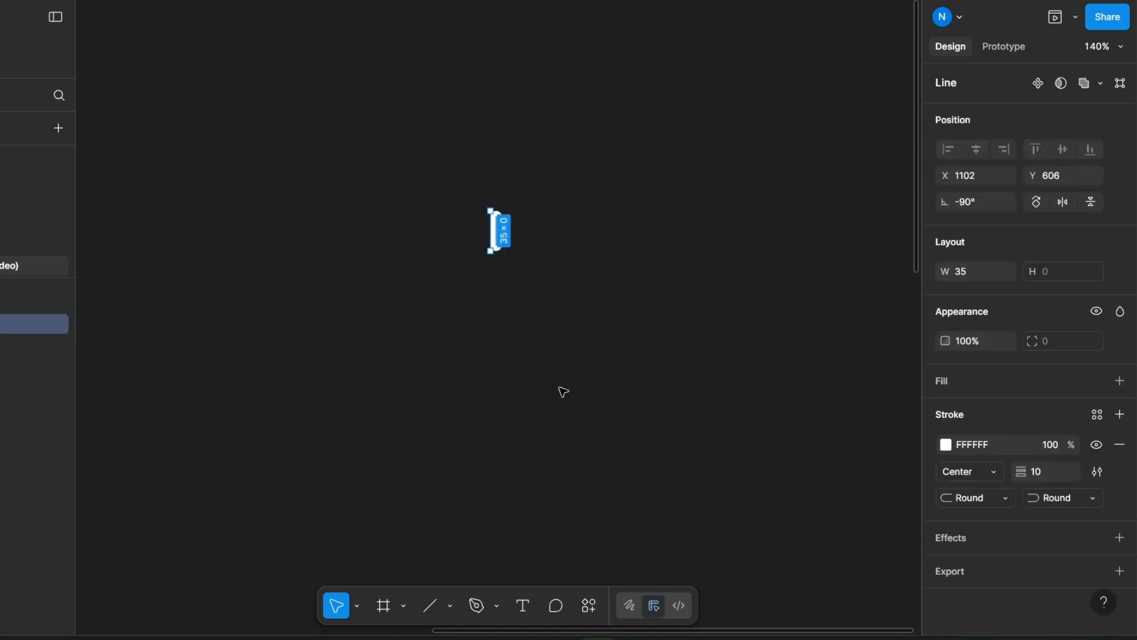
{"action": "left_click", "coordinate": [631, 614]}
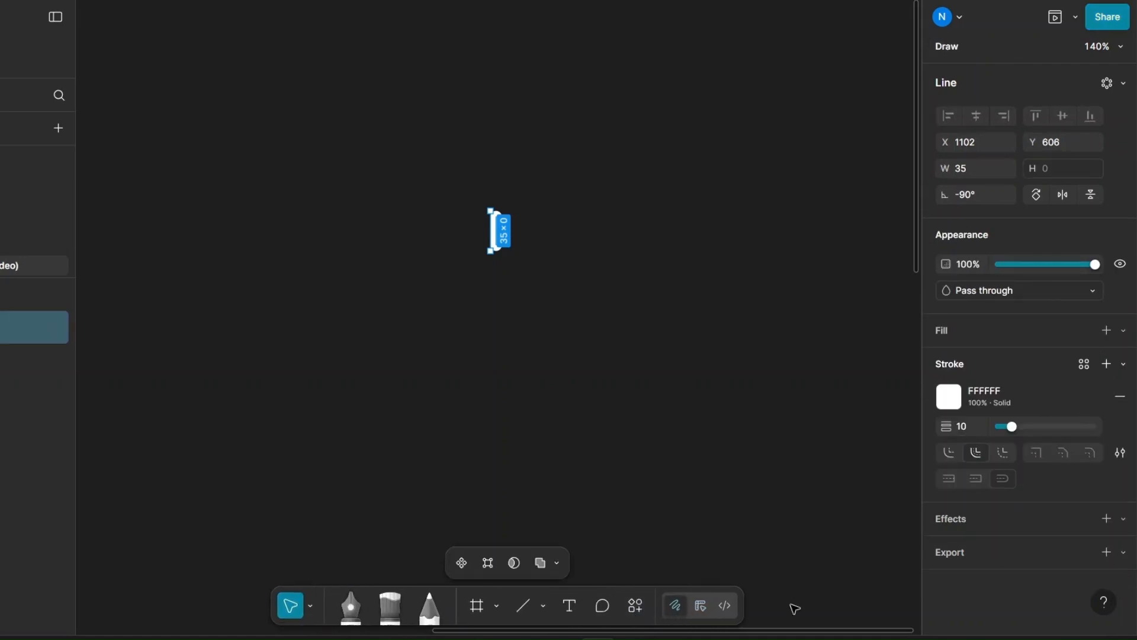
{"action": "left_click", "coordinate": [1109, 85]}
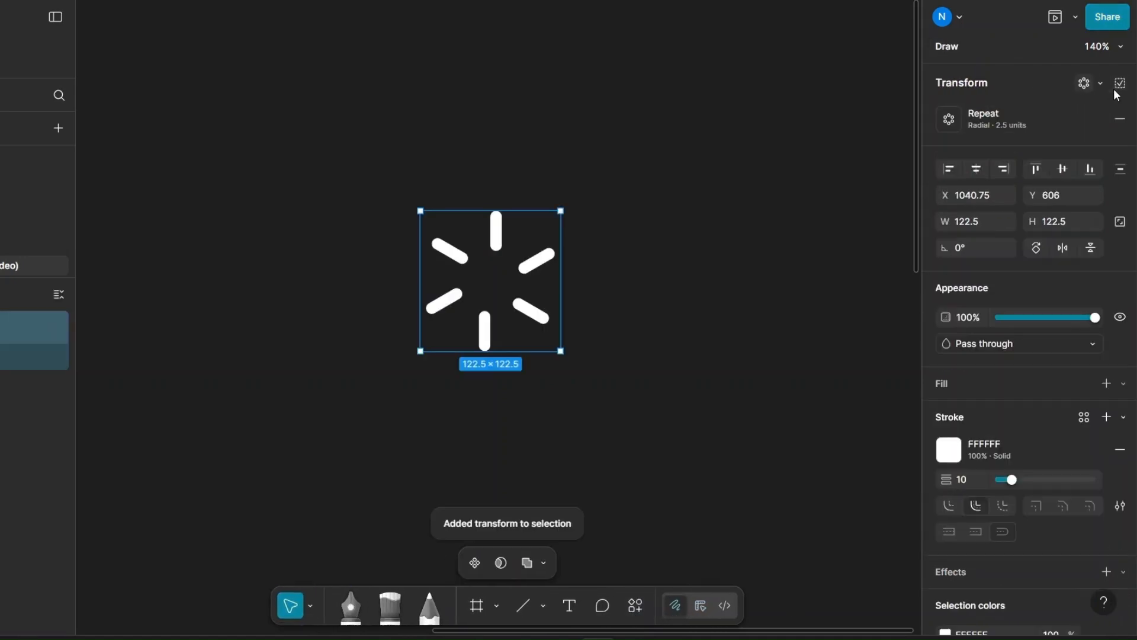
{"action": "left_click", "coordinate": [950, 121]}
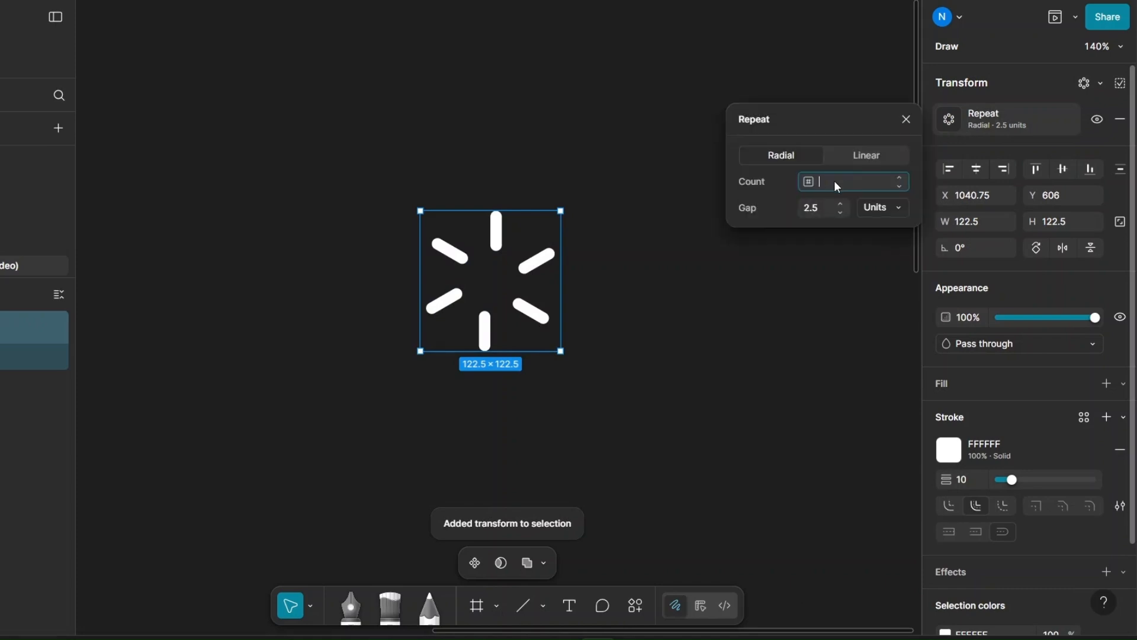
{"action": "left_click", "coordinate": [837, 183]}
{"action": "type", "text": "12"}
{"action": "key", "text": "Return"}
{"action": "left_click", "coordinate": [906, 118]}
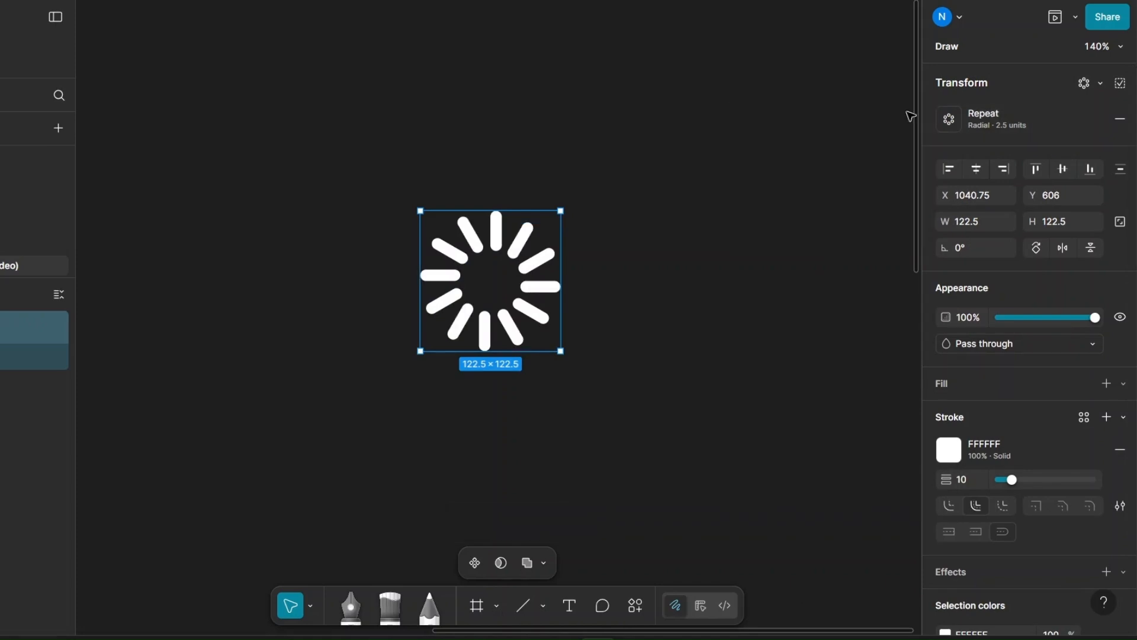
{"action": "left_click", "coordinate": [700, 606]}
{"action": "left_click", "coordinate": [596, 417]}
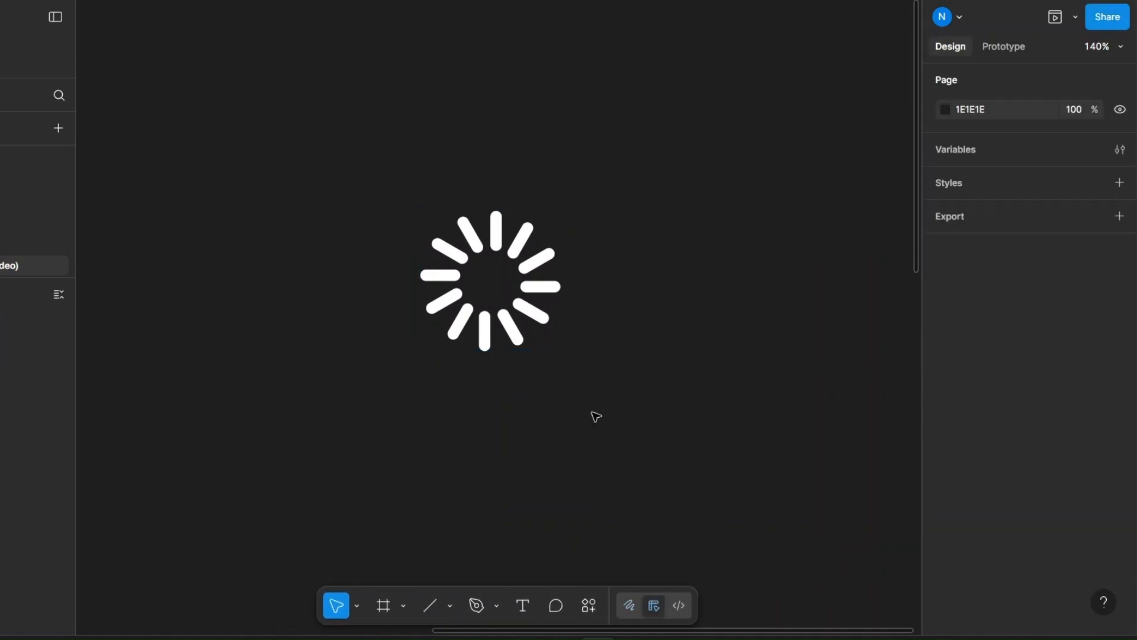
Flatten the radially repeated lines into a single vector path
{"action": "left_click", "coordinate": [523, 333]}
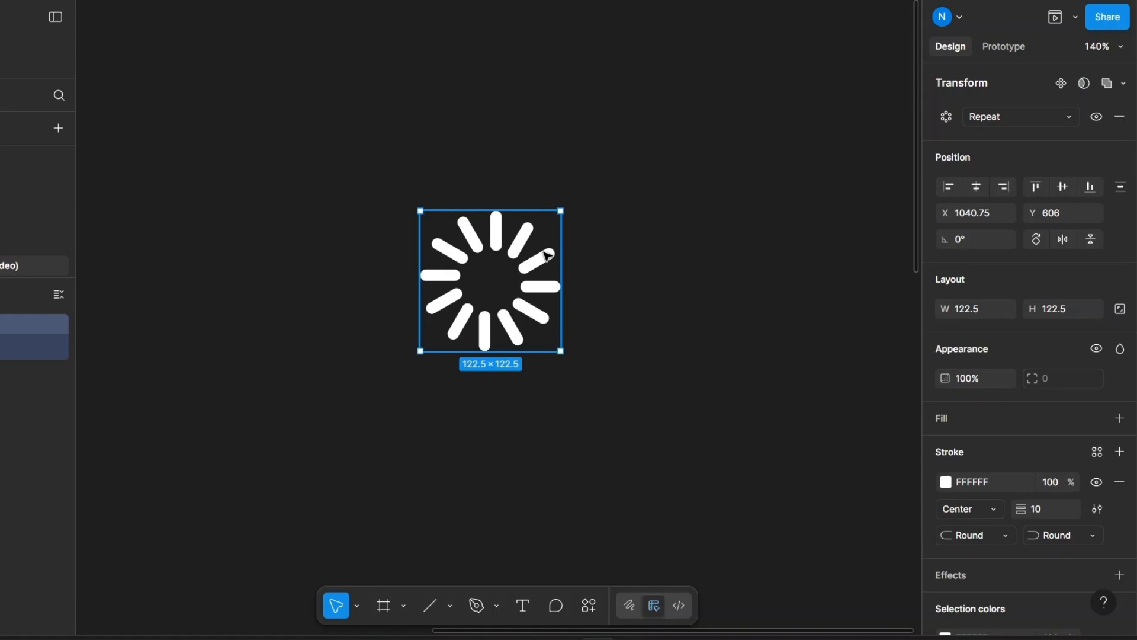
{"action": "right_click", "coordinate": [490, 238]}
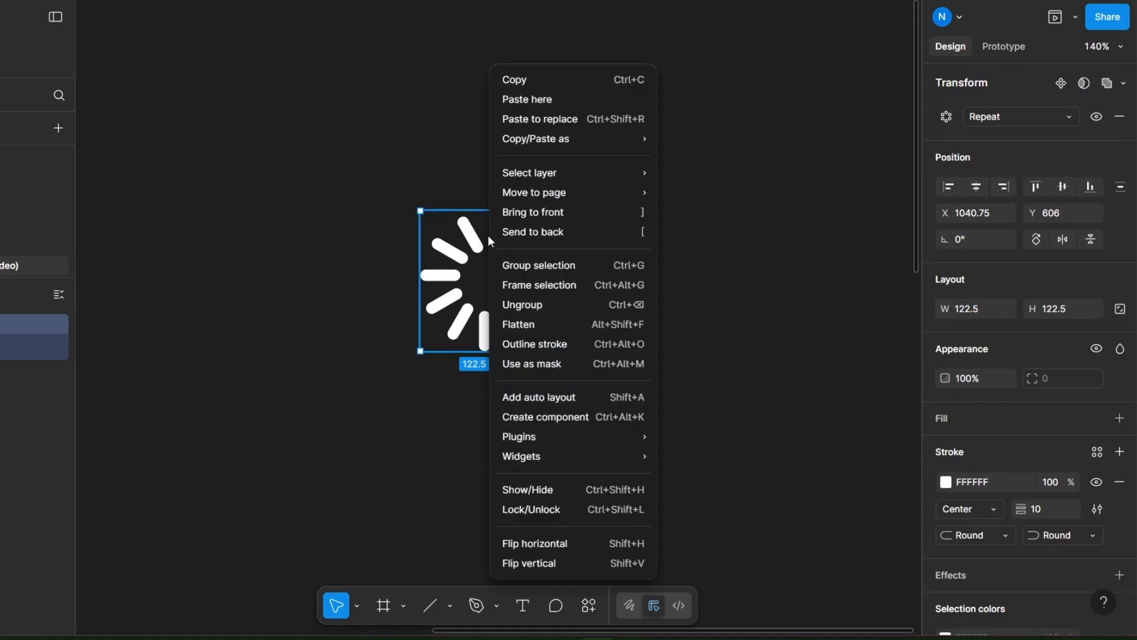
{"action": "left_click", "coordinate": [514, 323]}
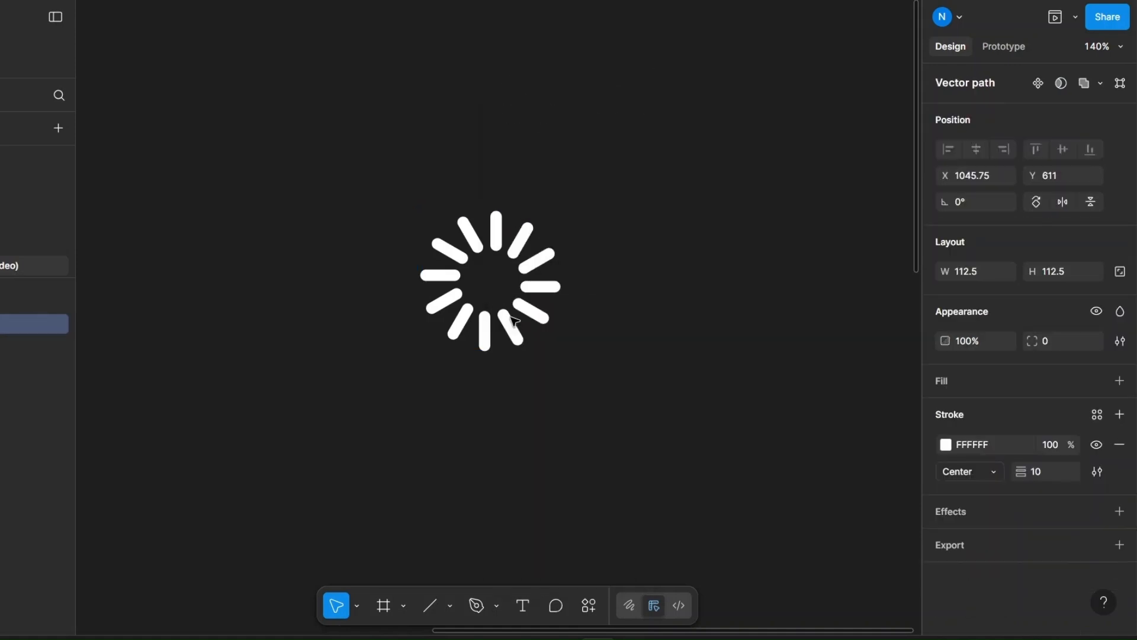
Change the vector path's stroke to a linear gradient and set its 0% stop to purple 9F1798
{"action": "left_click", "coordinate": [946, 446]}
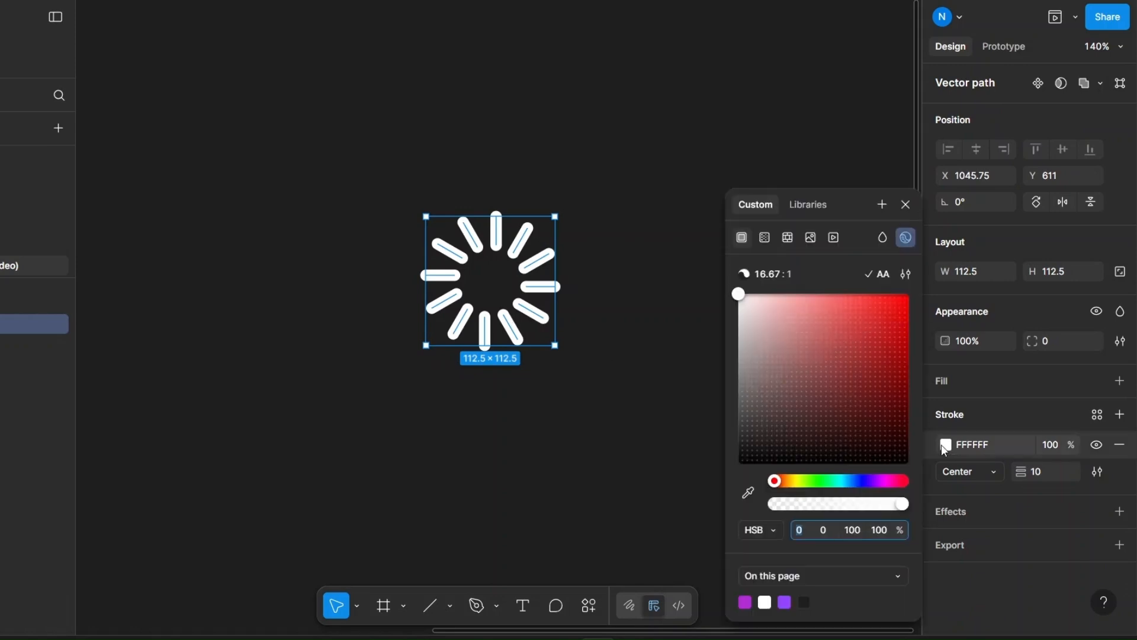
{"action": "left_click", "coordinate": [765, 239]}
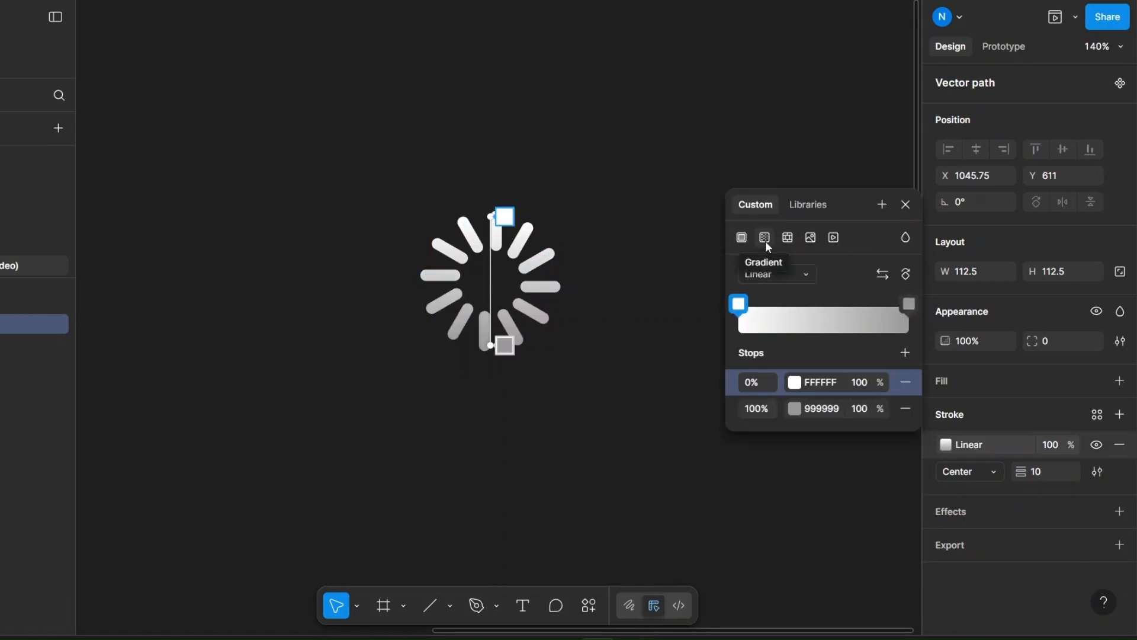
{"action": "left_click", "coordinate": [796, 383]}
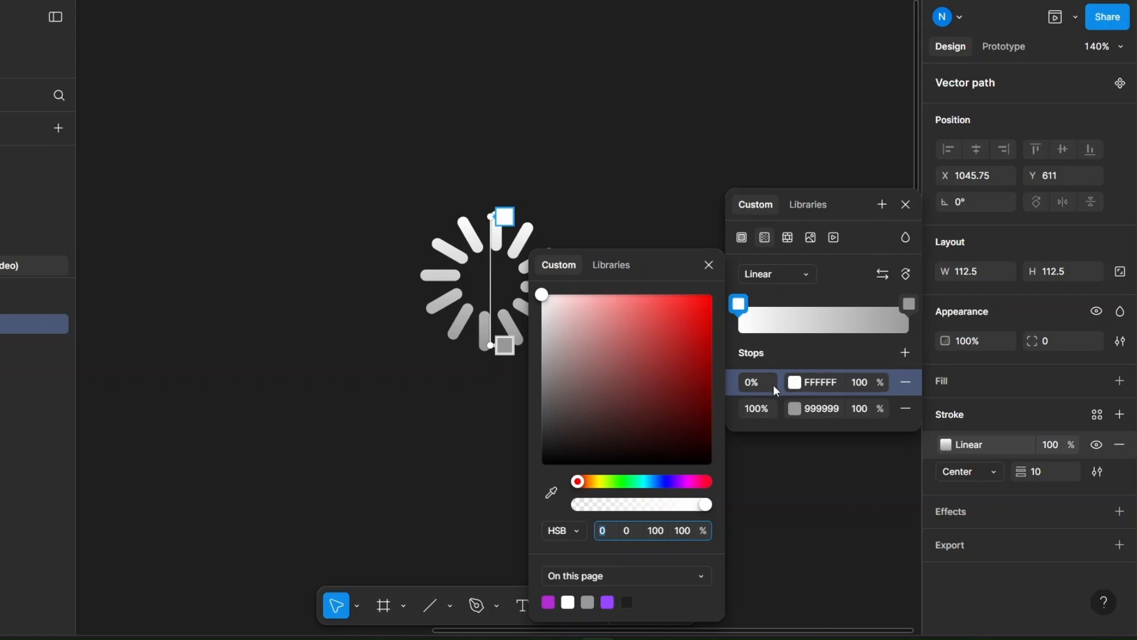
{"action": "left_click", "coordinate": [683, 482]}
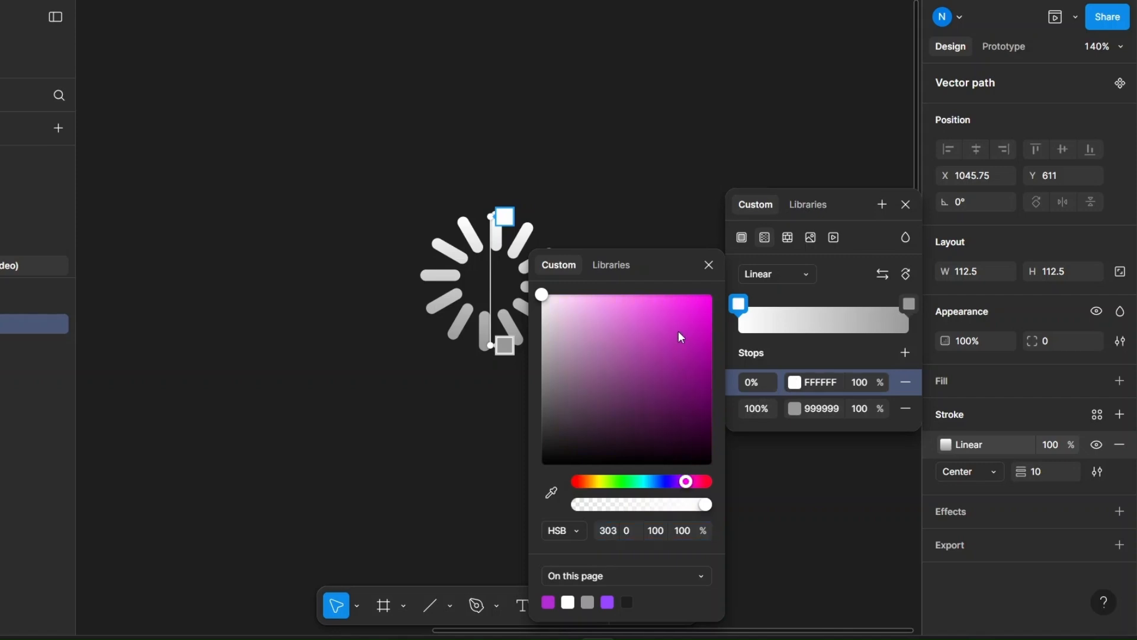
{"action": "left_click_drag", "start_coordinate": [681, 336], "coordinate": [689, 365]}
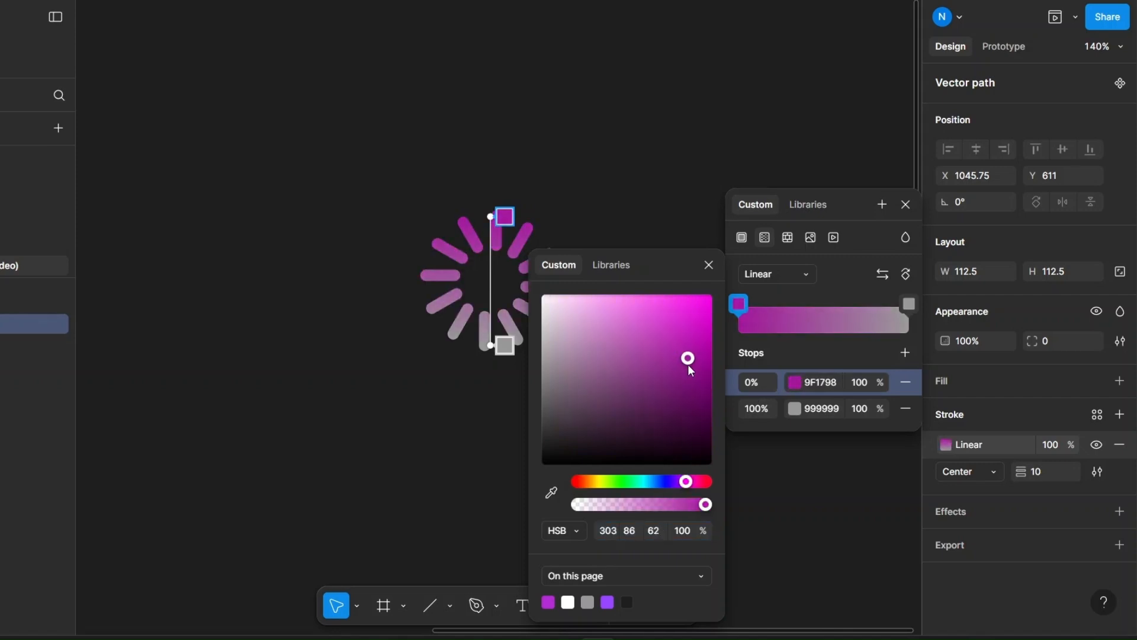
{"action": "left_click", "coordinate": [708, 266]}
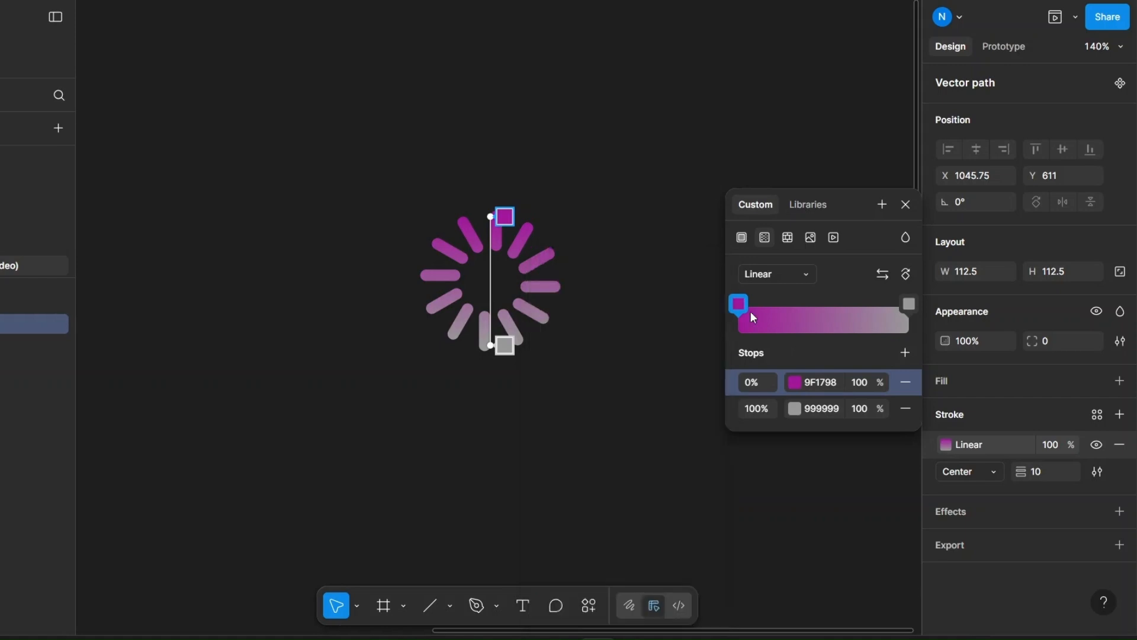
Lower the opacity of the stroke gradient's 100% stop to about 43%
{"action": "left_click", "coordinate": [794, 409]}
{"action": "left_click_drag", "start_coordinate": [598, 506], "coordinate": [634, 510]}
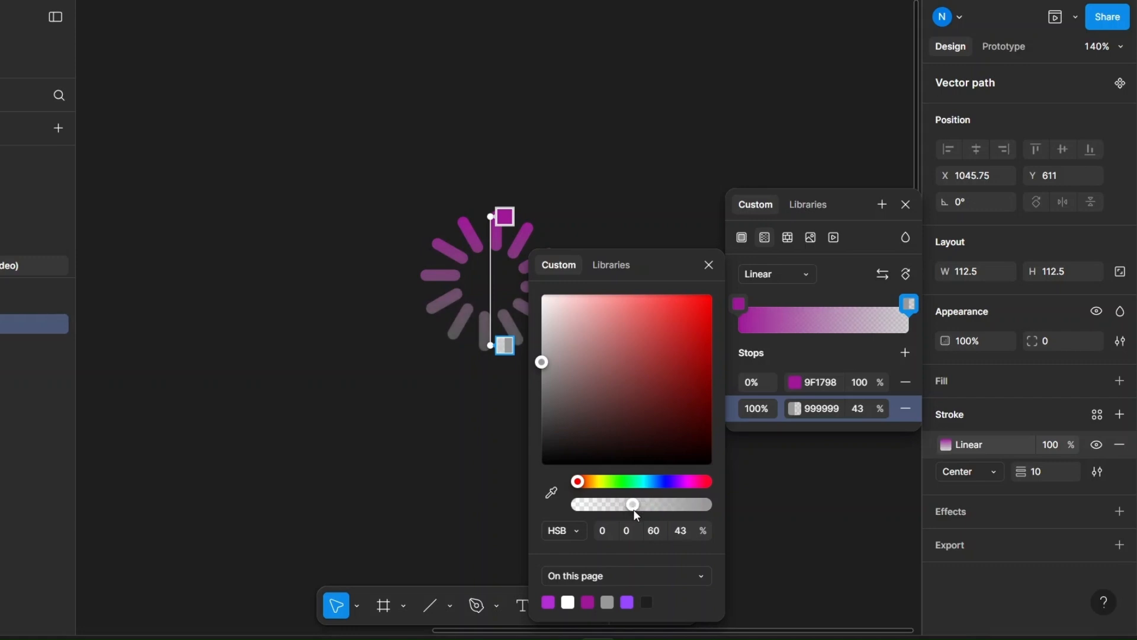
{"action": "left_click", "coordinate": [711, 272]}
{"action": "left_click", "coordinate": [686, 322]}
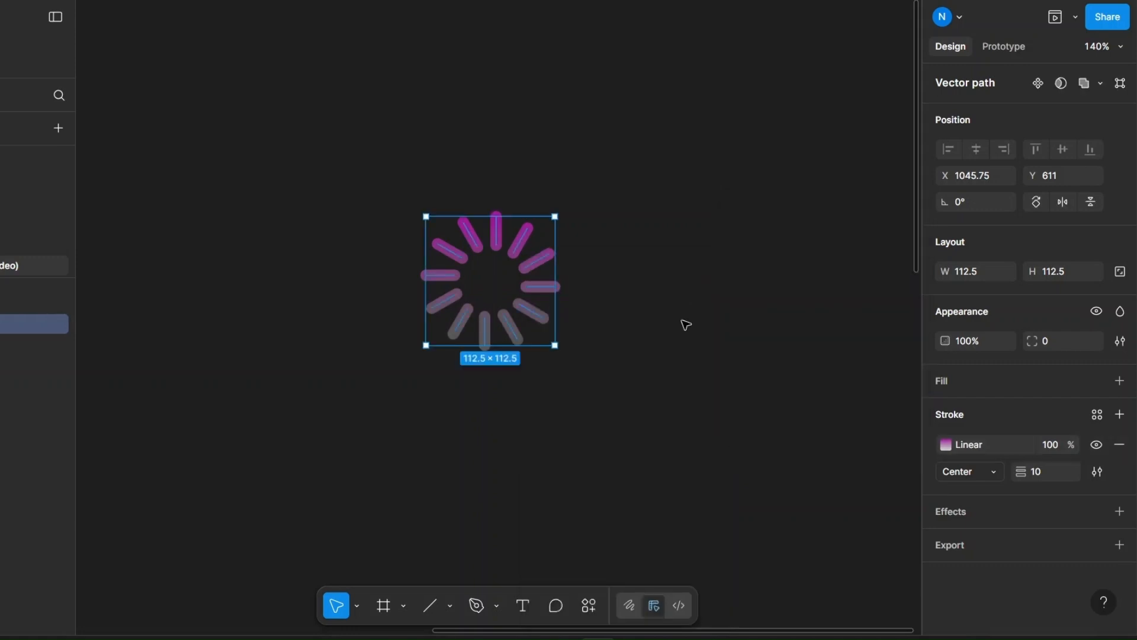
Wrap the gradient spinner's vector path in its own frame
{"action": "left_click", "coordinate": [520, 394]}
{"action": "left_click_drag", "start_coordinate": [510, 394], "coordinate": [402, 388]}
{"action": "left_click", "coordinate": [352, 218]}
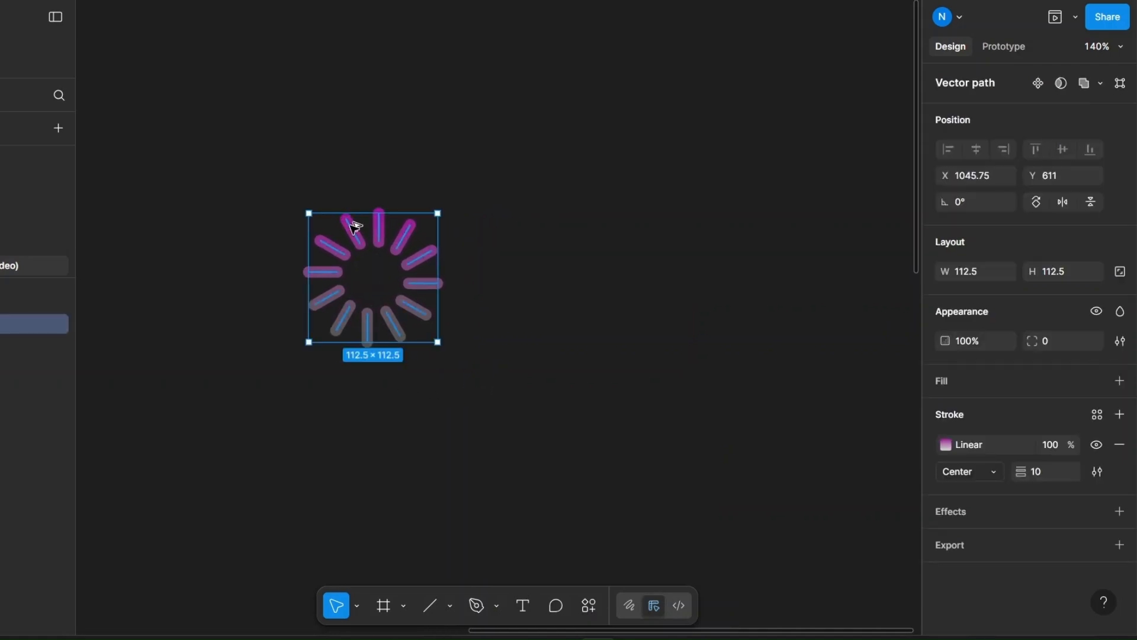
{"action": "right_click", "coordinate": [352, 227]}
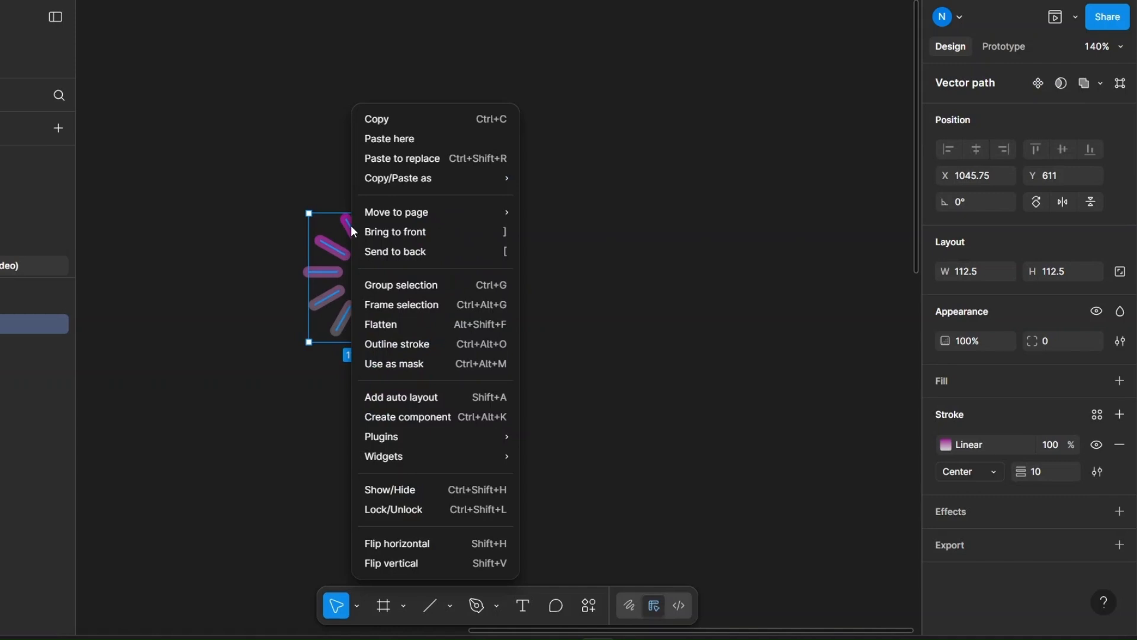
{"action": "left_click", "coordinate": [379, 305]}
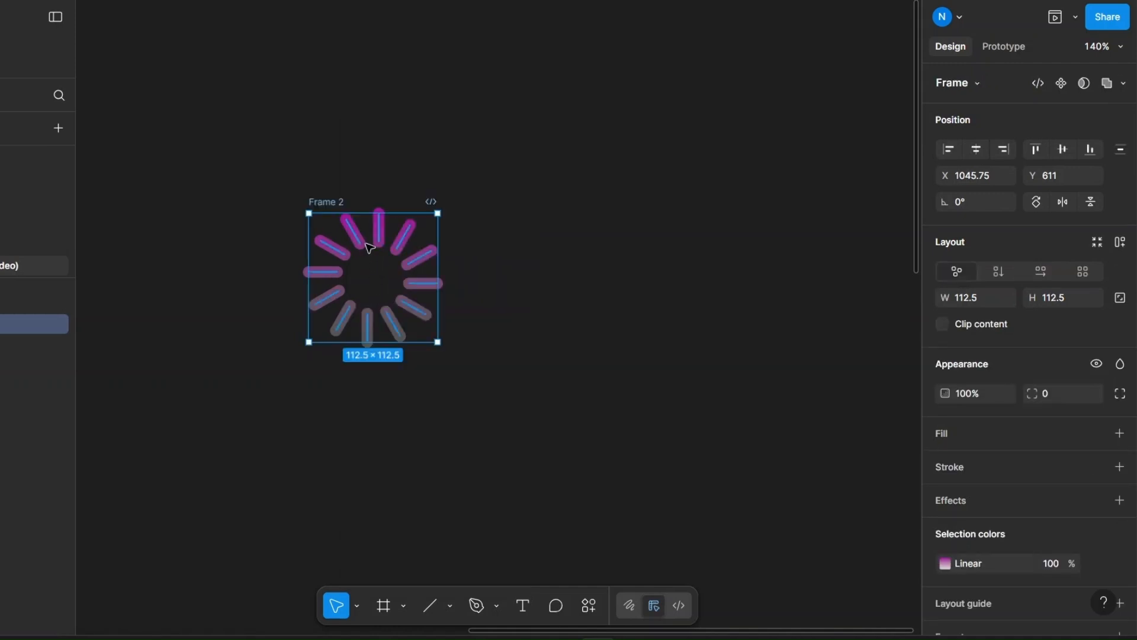
Duplicate the framed spinner beside the original and rotate the copy's stroke gradient so its purple end faces right
{"action": "key", "text": "ctrl+d"}
{"action": "left_click_drag", "start_coordinate": [542, 246], "coordinate": [578, 246]}
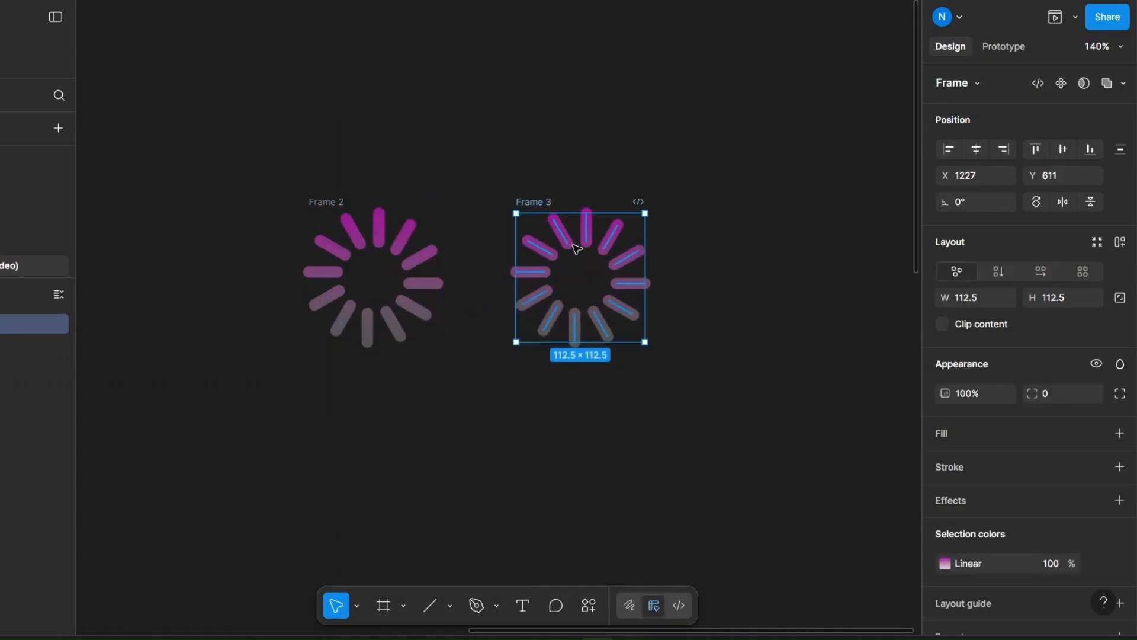
{"action": "key", "text": "Return"}
{"action": "left_click", "coordinate": [948, 504]}
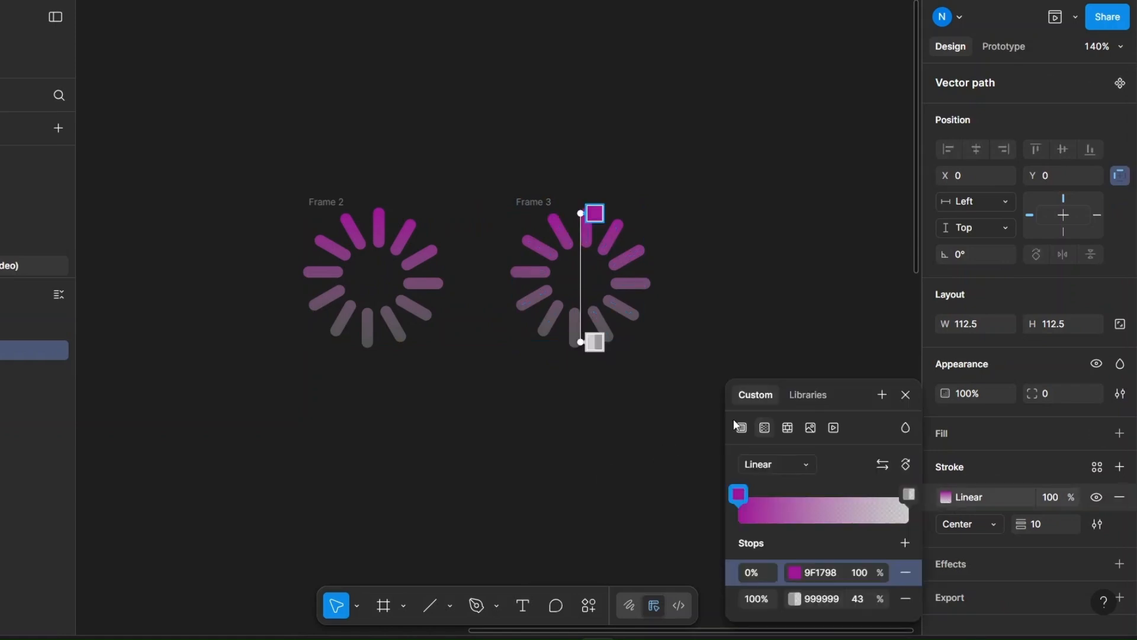
{"action": "left_click_drag", "start_coordinate": [847, 386], "coordinate": [854, 257]}
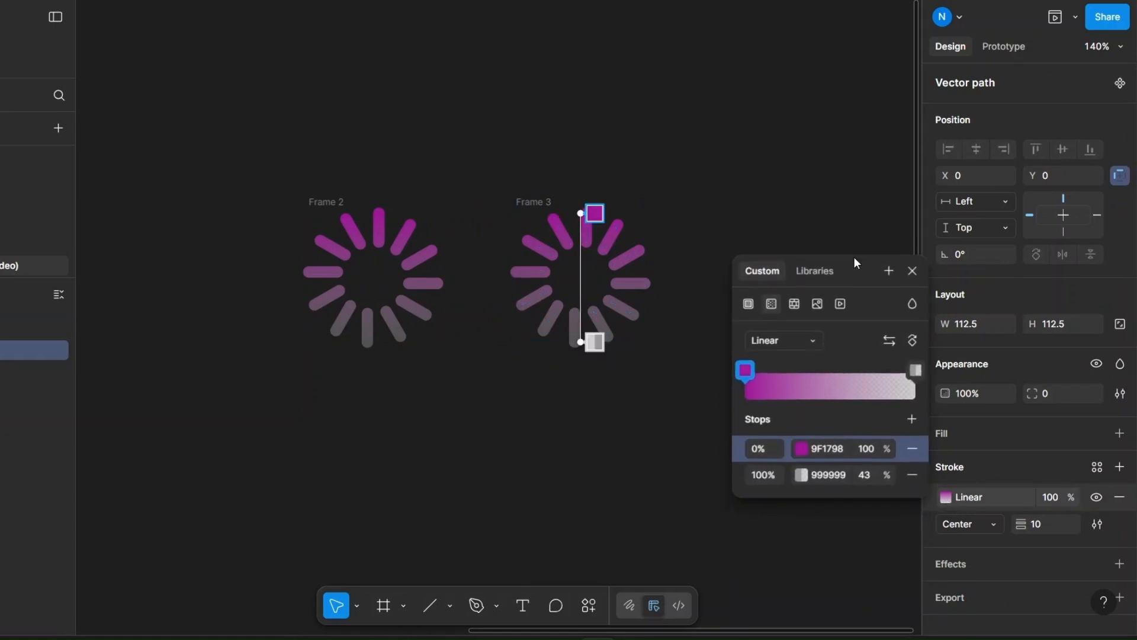
{"action": "left_click", "coordinate": [911, 341]}
{"action": "left_click", "coordinate": [912, 271]}
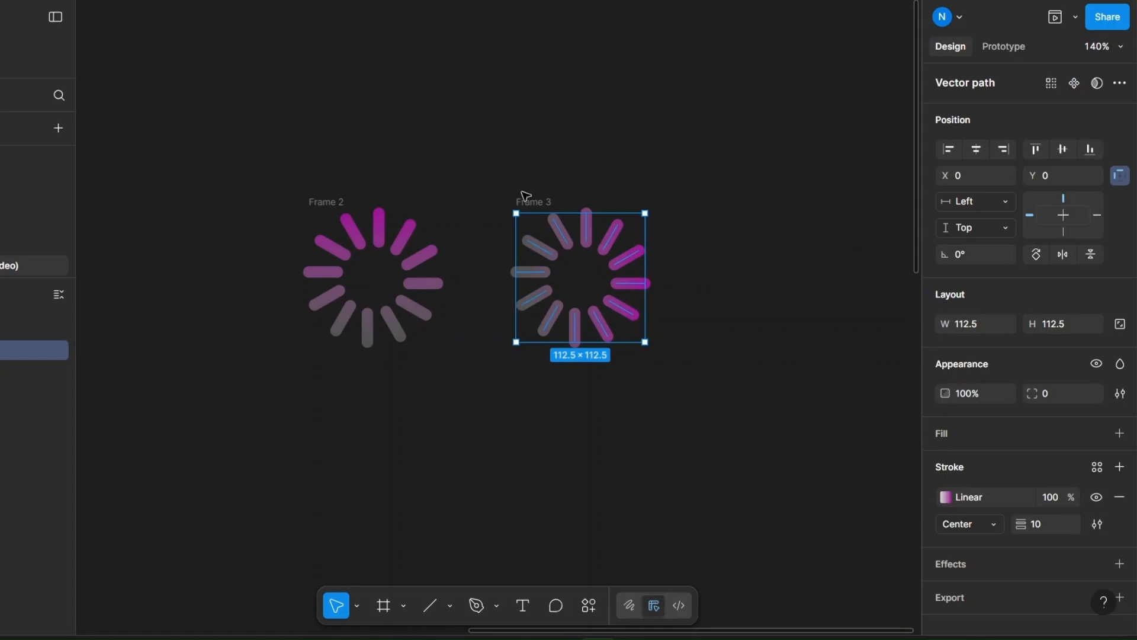
Add a third spinner frame by copying the second and rotate its stroke gradient so the purple end faces down
{"action": "scroll", "coordinate": [536, 201], "scroll_direction": "right", "scroll_amount": 3}
{"action": "left_click_drag", "start_coordinate": [477, 179], "coordinate": [415, 181]}
{"action": "left_click_drag", "start_coordinate": [351, 195], "coordinate": [528, 197]}
{"action": "left_click", "coordinate": [539, 228]}
{"action": "left_click", "coordinate": [946, 497]}
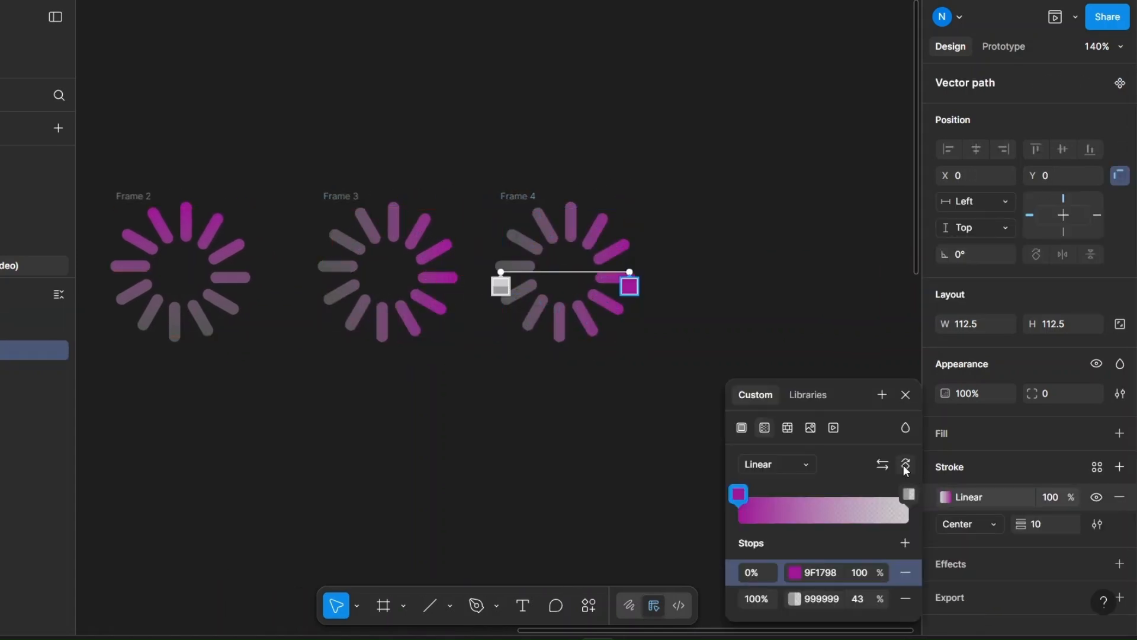
{"action": "left_click", "coordinate": [906, 465]}
{"action": "key", "text": "Escape"}
Add a fourth spinner frame by copying the third and rotate its stroke gradient so the purple end faces left
{"action": "left_click_drag", "start_coordinate": [520, 195], "coordinate": [706, 195]}
{"action": "scroll", "coordinate": [675, 385], "scroll_direction": "right", "scroll_amount": 2}
{"action": "left_click_drag", "start_coordinate": [675, 385], "coordinate": [669, 385]}
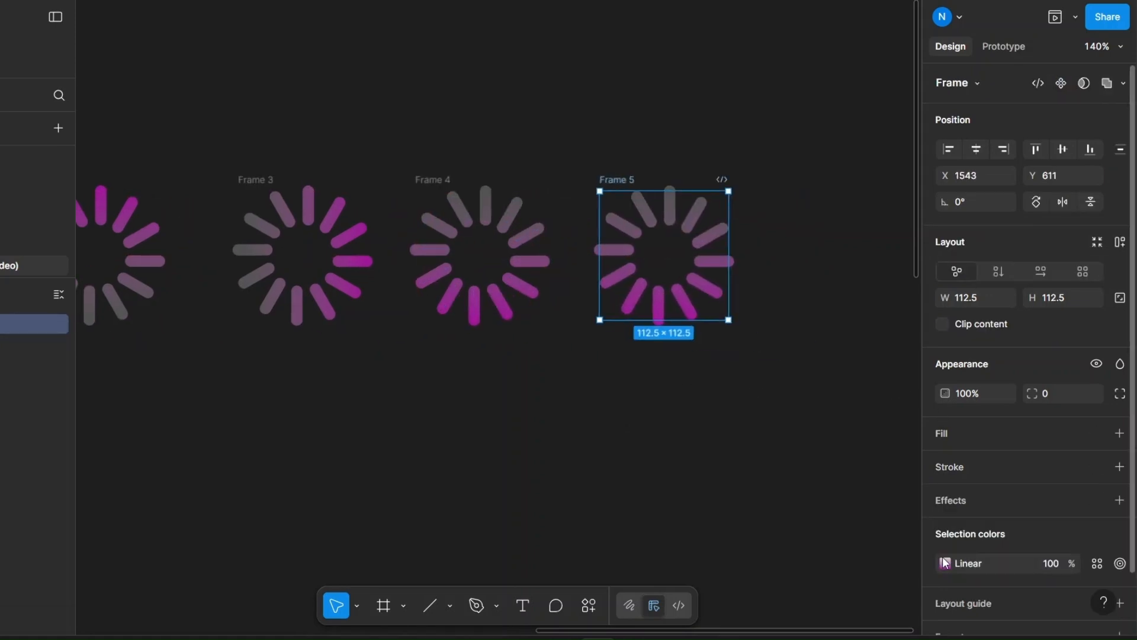
{"action": "left_click", "coordinate": [700, 267]}
{"action": "double_click", "coordinate": [701, 267]}
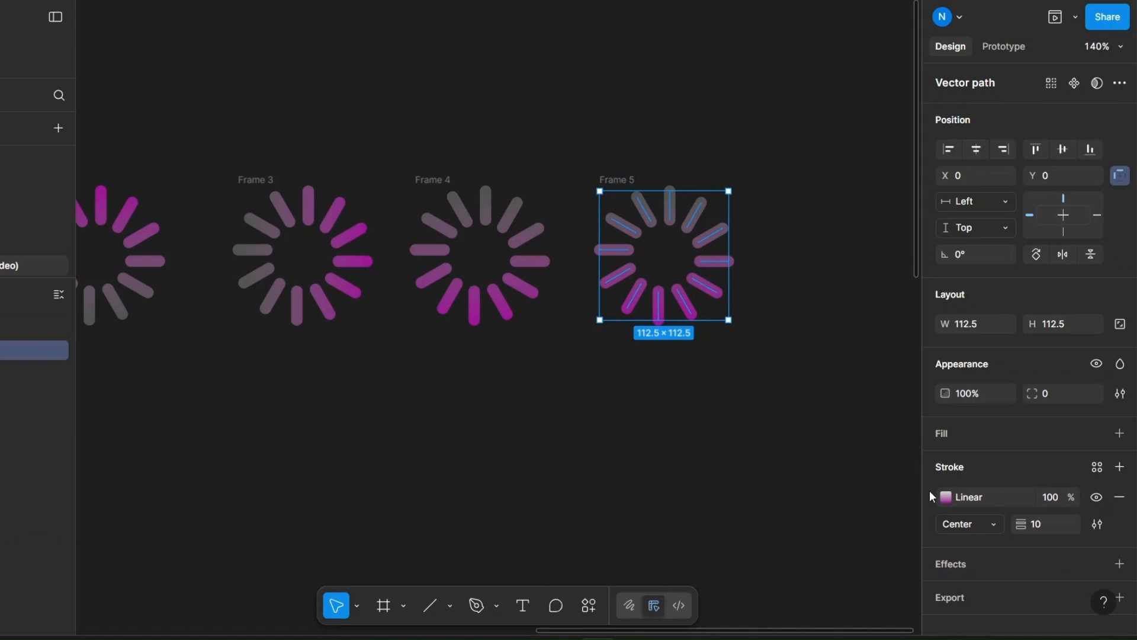
{"action": "left_click", "coordinate": [942, 495]}
{"action": "left_click", "coordinate": [906, 465]}
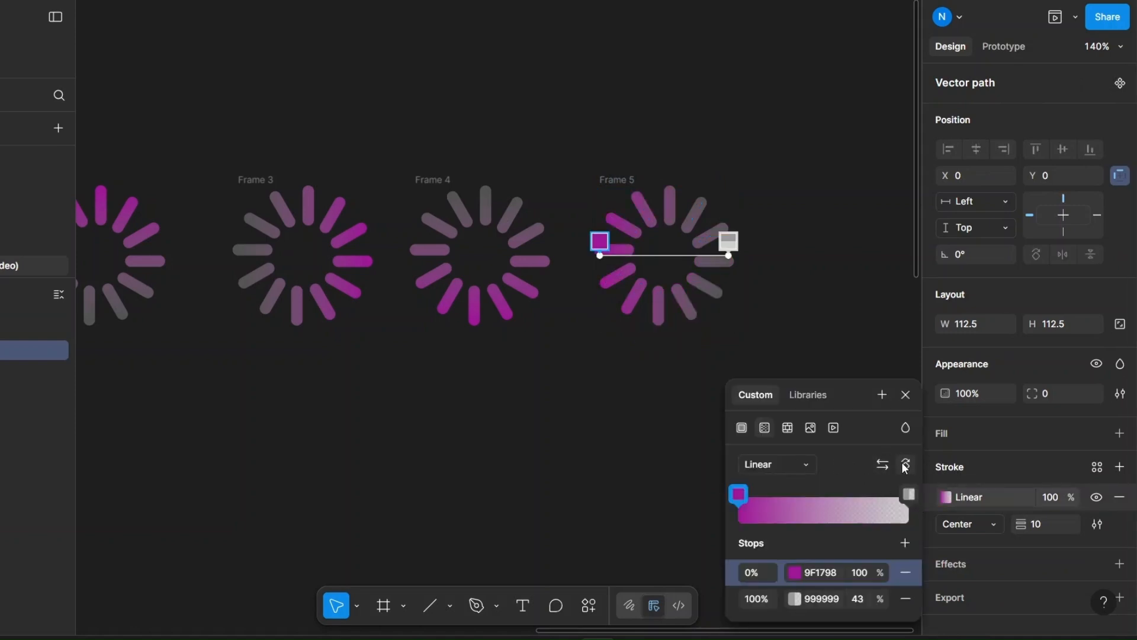
{"action": "key", "text": "Escape"}
Add a fifth spinner frame by copying the fourth and rotate its stroke gradient so the purple end faces up
{"action": "scroll", "coordinate": [599, 433], "scroll_direction": "down", "scroll_amount": 2}
{"action": "left_click_drag", "start_coordinate": [616, 217], "coordinate": [772, 216]}
{"action": "left_click", "coordinate": [841, 270]}
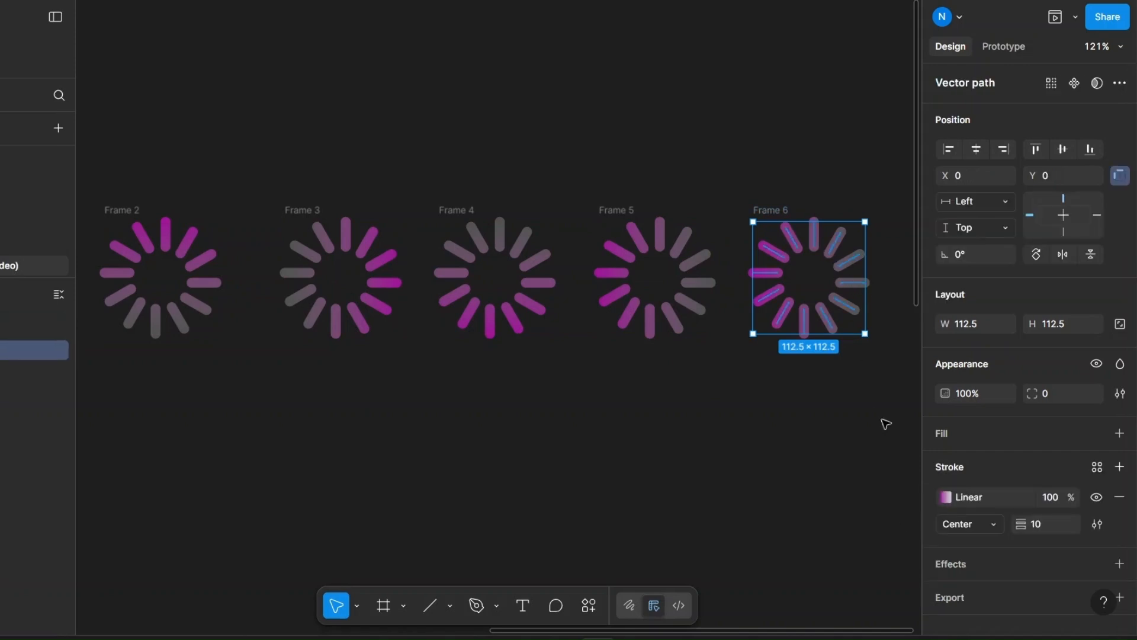
{"action": "left_click", "coordinate": [945, 497]}
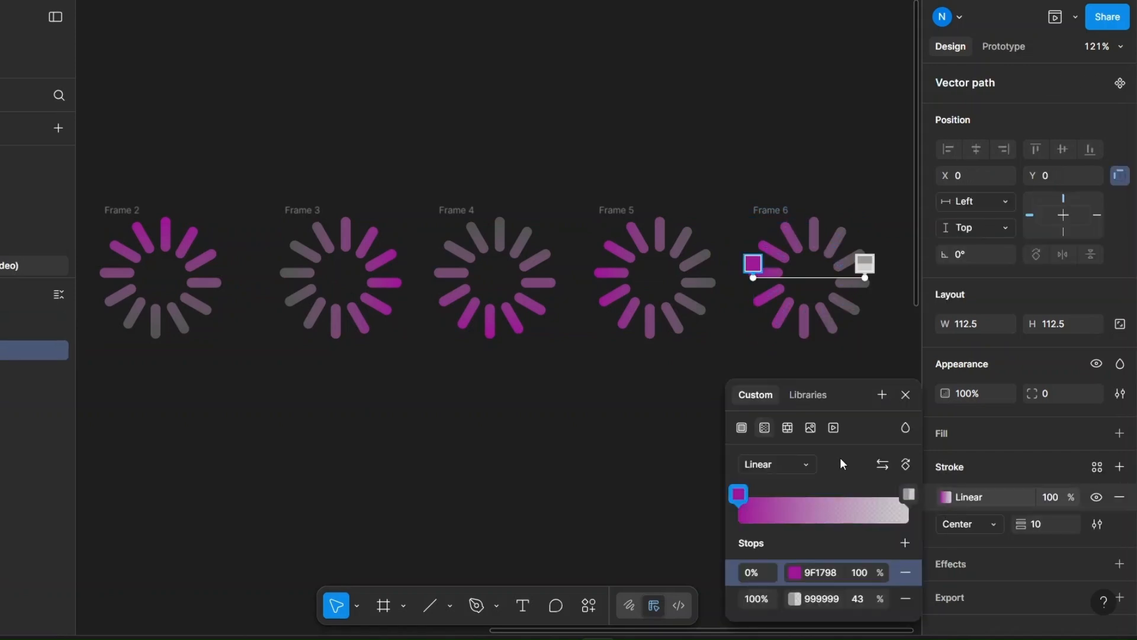
{"action": "left_click", "coordinate": [907, 465]}
{"action": "scroll", "coordinate": [500, 468], "scroll_direction": "down", "scroll_amount": 1}
{"action": "left_click", "coordinate": [421, 426]}
Select all five spinner frames and turn them into one component set
{"action": "key", "text": "shift+e"}
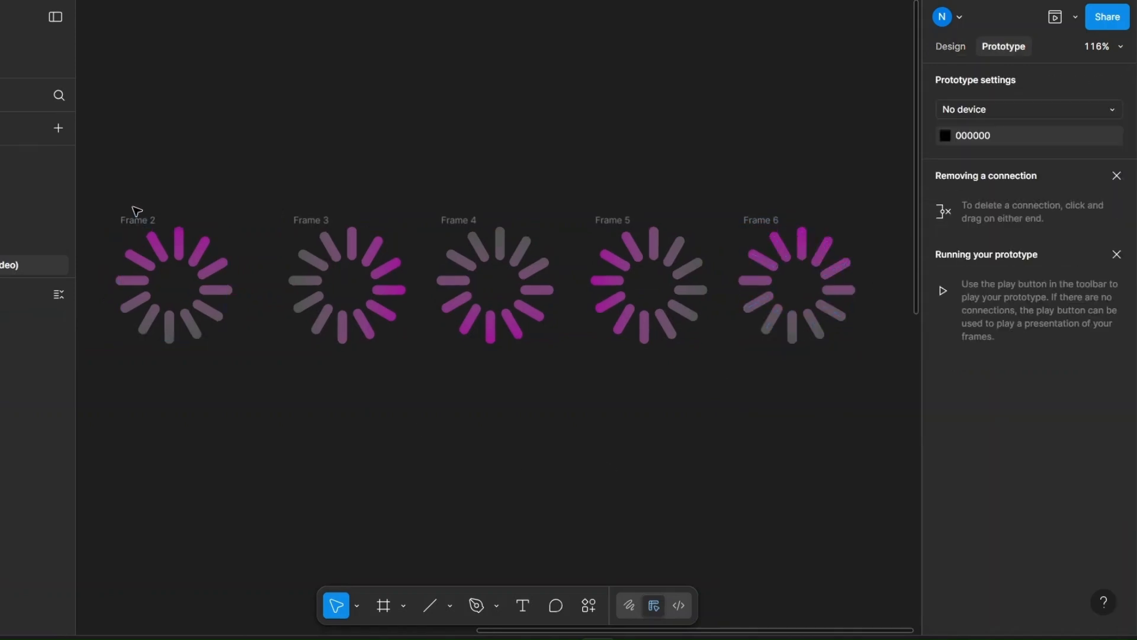
{"action": "left_click", "coordinate": [137, 218]}
{"action": "left_click", "coordinate": [310, 220], "text": "shift"}
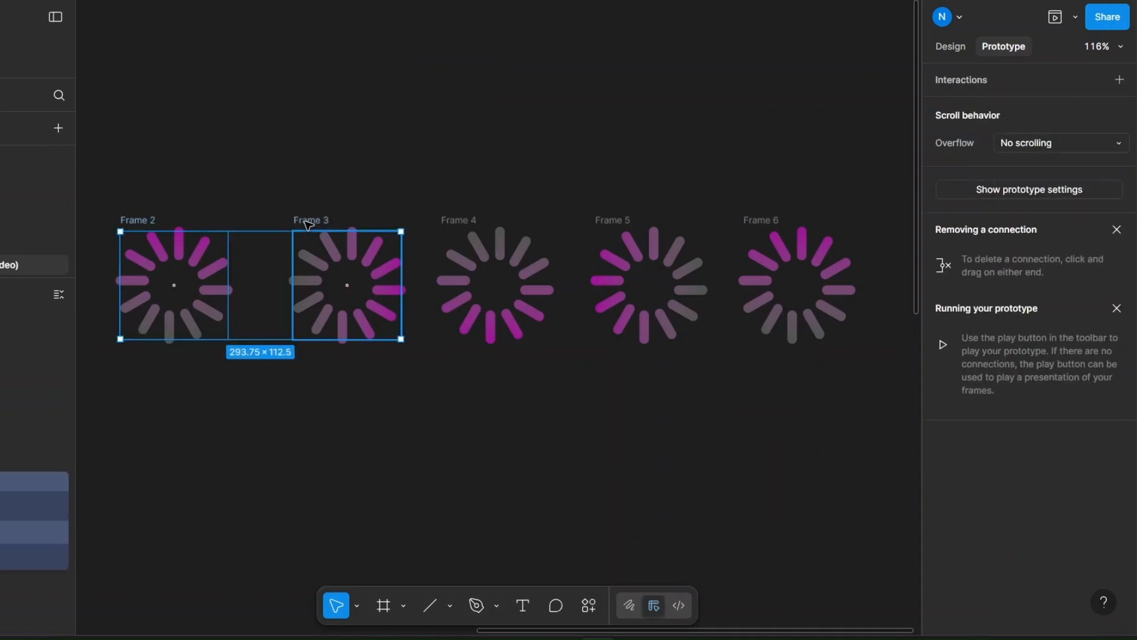
{"action": "left_click", "coordinate": [459, 221], "text": "shift"}
{"action": "left_click", "coordinate": [613, 221], "text": "shift"}
{"action": "left_click", "coordinate": [747, 220], "text": "shift"}
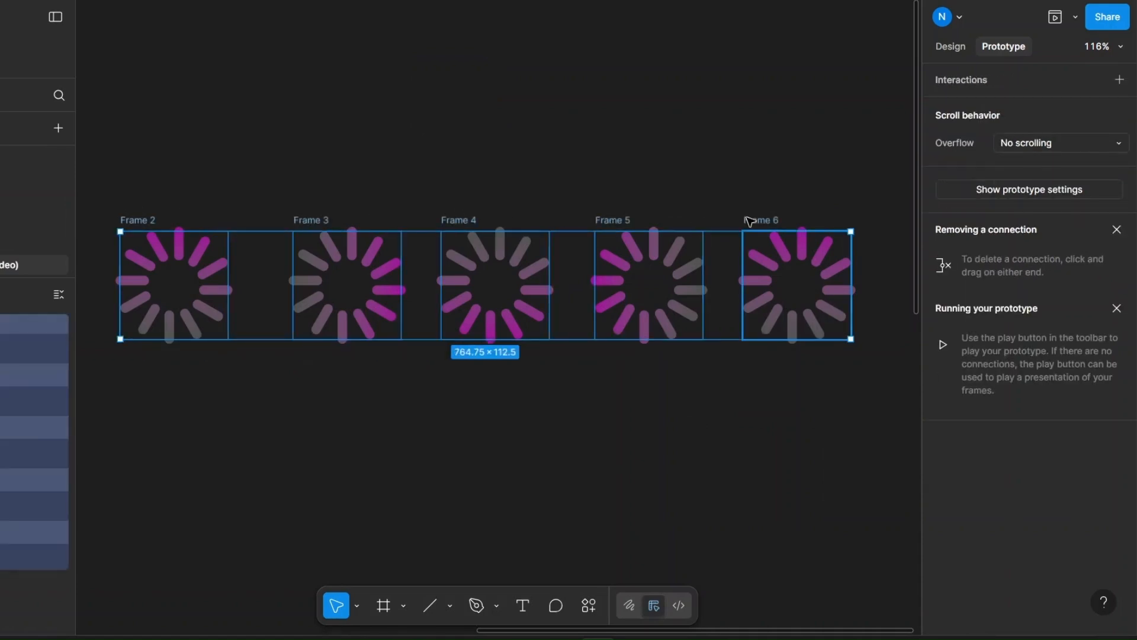
{"action": "left_click", "coordinate": [949, 47]}
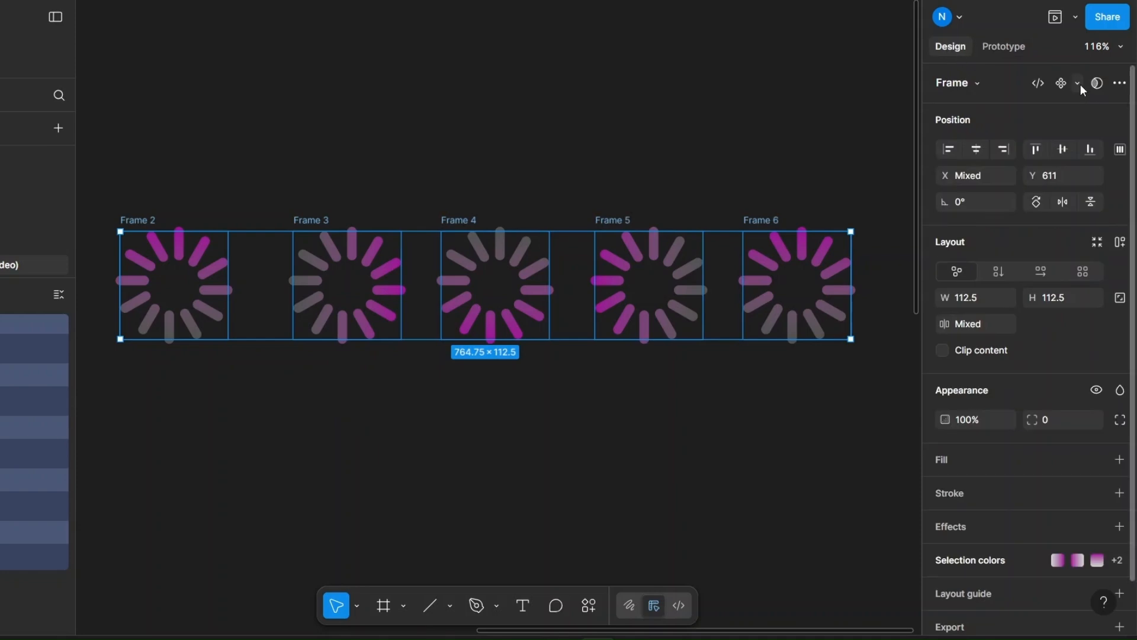
{"action": "left_click", "coordinate": [1078, 84]}
{"action": "left_click", "coordinate": [1062, 154]}
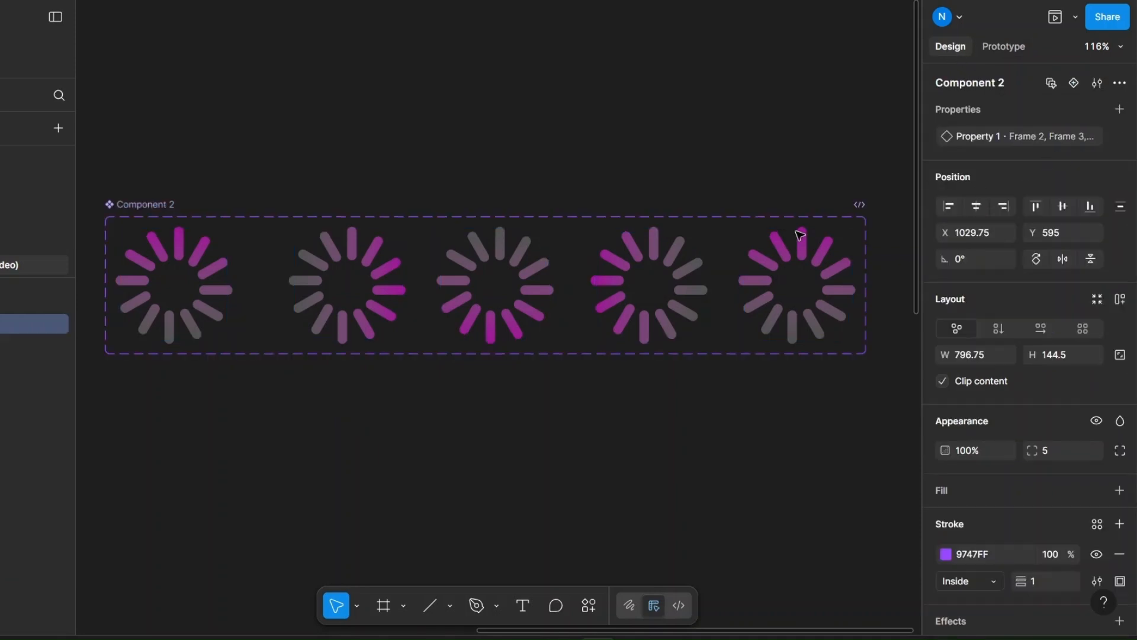
Add a prototype connection from the first spinner variant to the second, triggered after a delay of 1 ms
{"action": "left_click", "coordinate": [1006, 49]}
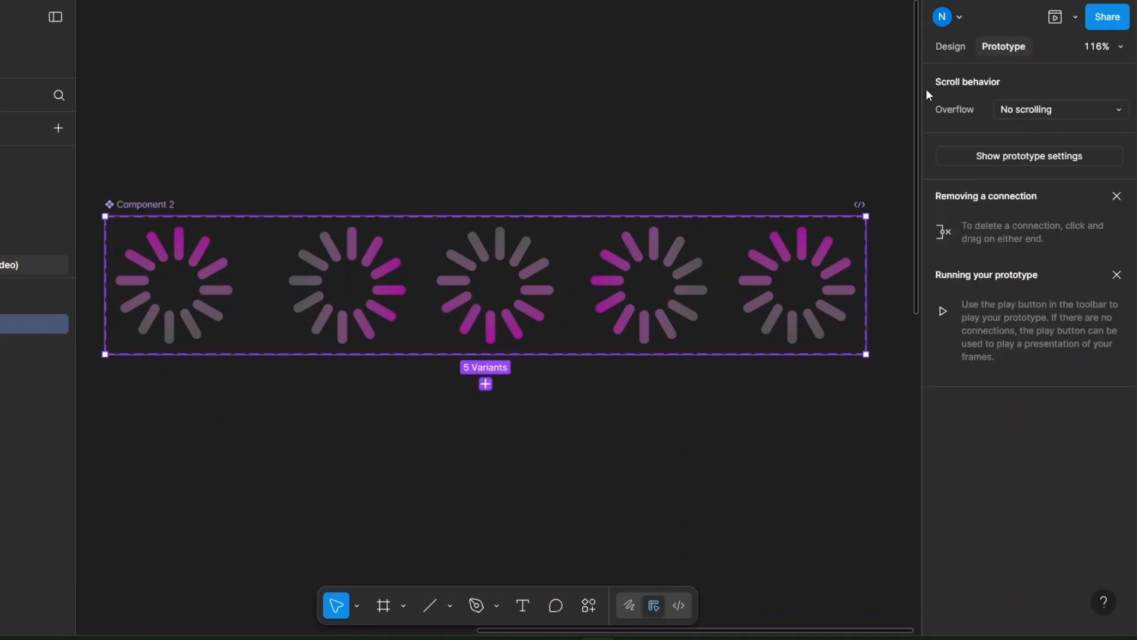
{"action": "left_click", "coordinate": [224, 279]}
{"action": "left_click_drag", "start_coordinate": [229, 289], "coordinate": [329, 269]}
{"action": "left_click", "coordinate": [389, 161]}
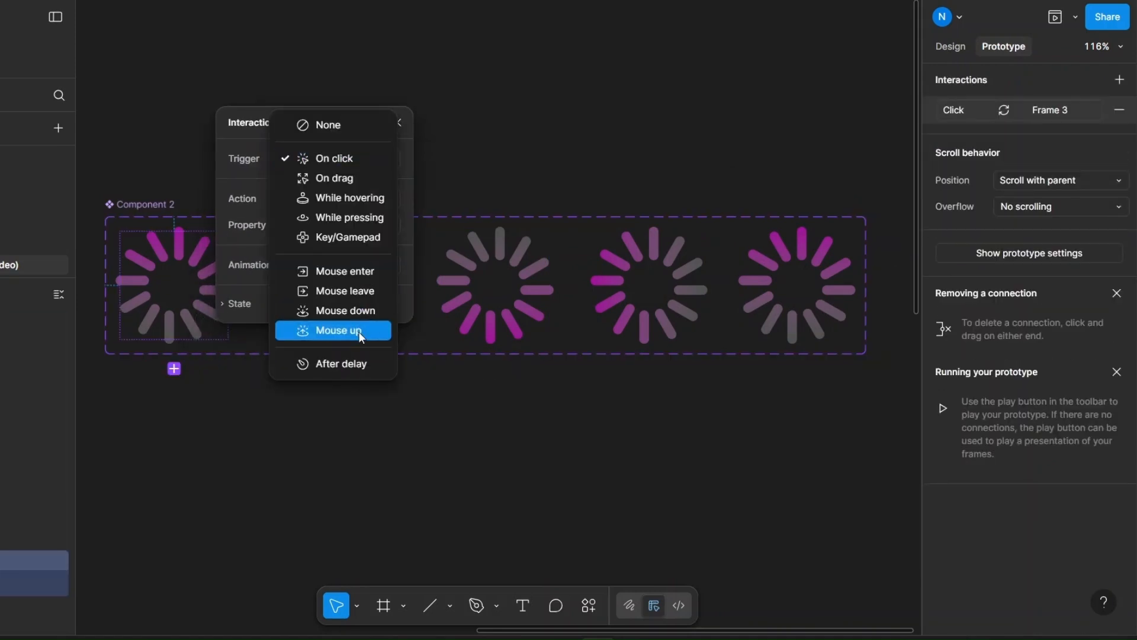
{"action": "left_click", "coordinate": [341, 363]}
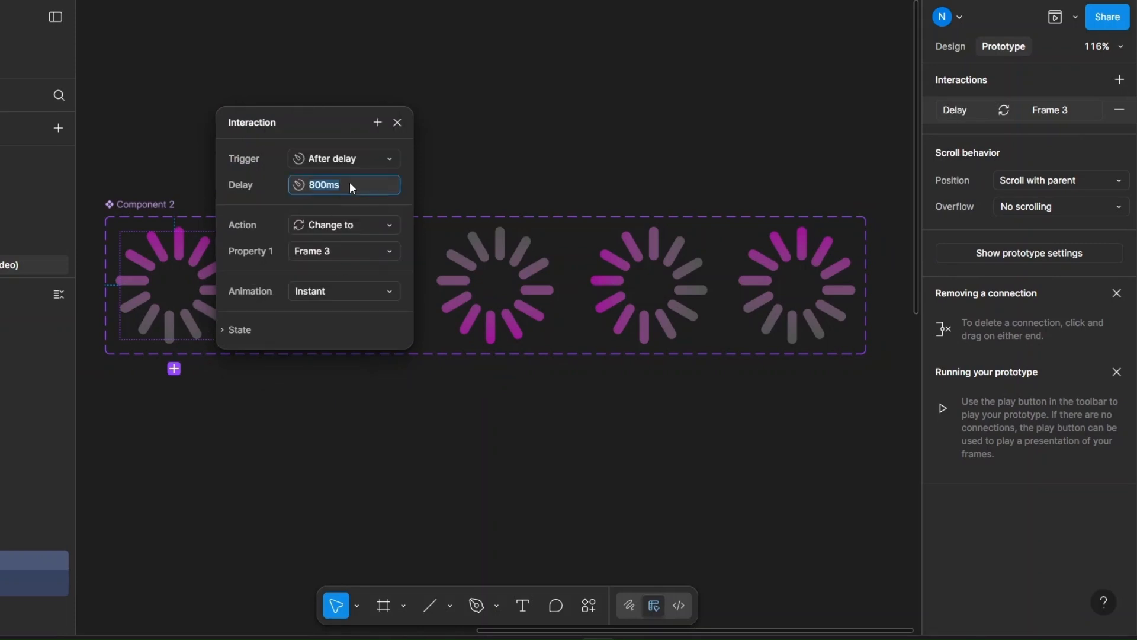
{"action": "type", "text": "1"}
Set the first connection's animation to Smart animate with a Linear curve and a 500 ms duration
{"action": "left_click", "coordinate": [382, 293]}
{"action": "left_click", "coordinate": [372, 325]}
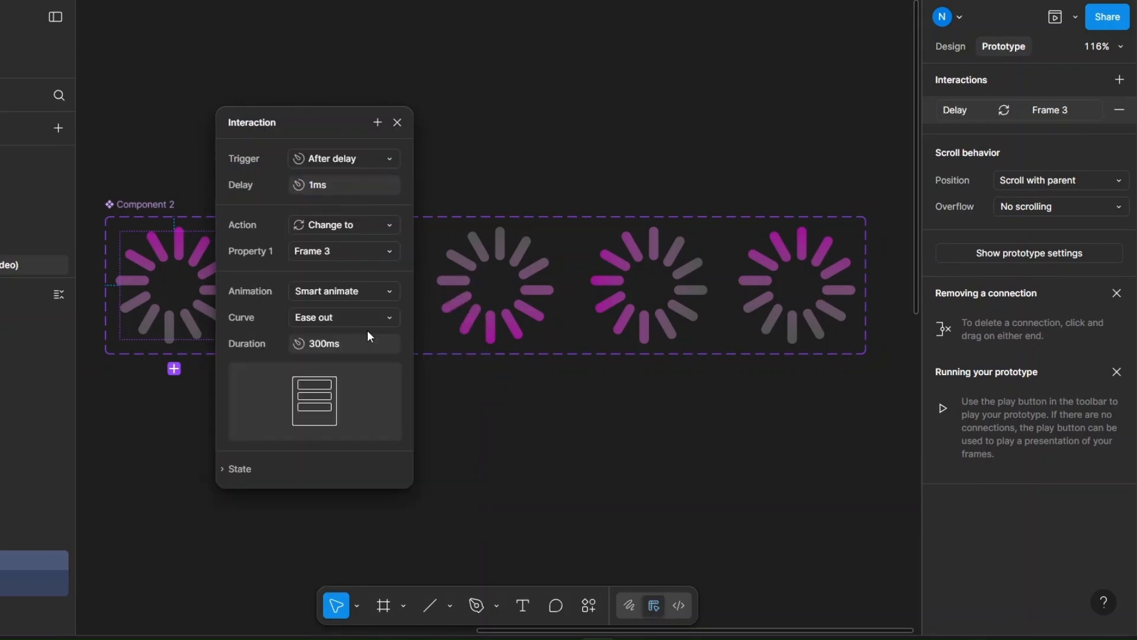
{"action": "left_click", "coordinate": [388, 318]}
{"action": "left_click", "coordinate": [368, 261]}
{"action": "left_click", "coordinate": [357, 344]}
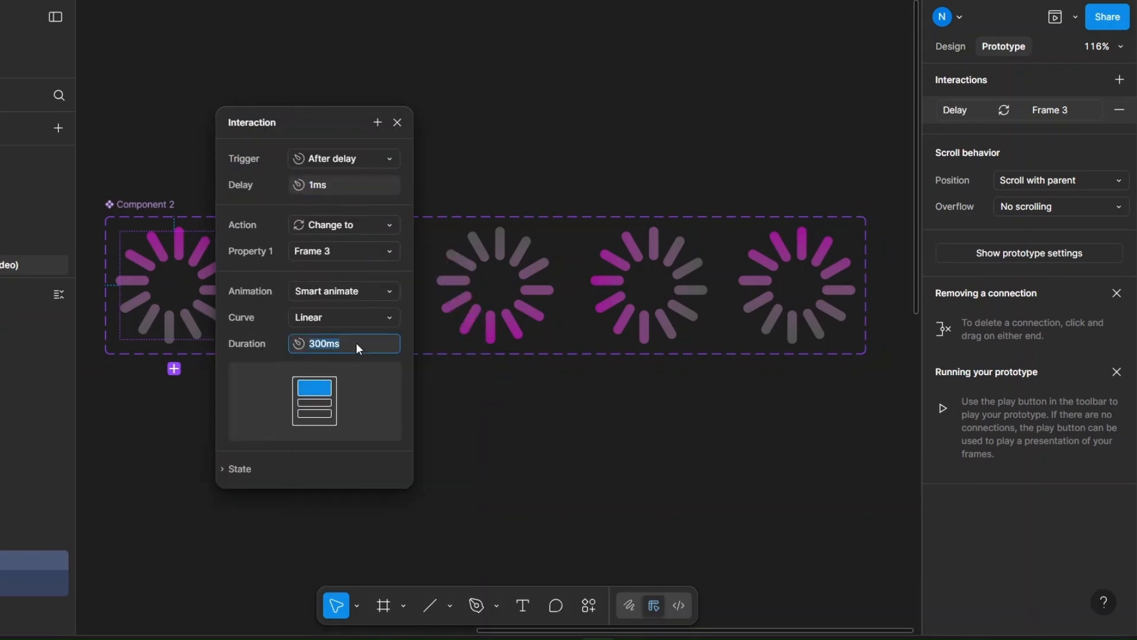
{"action": "type", "text": "500"}
{"action": "left_click", "coordinate": [452, 387]}
Connect the second spinner variant to the third with an After delay trigger of 1 ms
{"action": "left_click", "coordinate": [359, 287]}
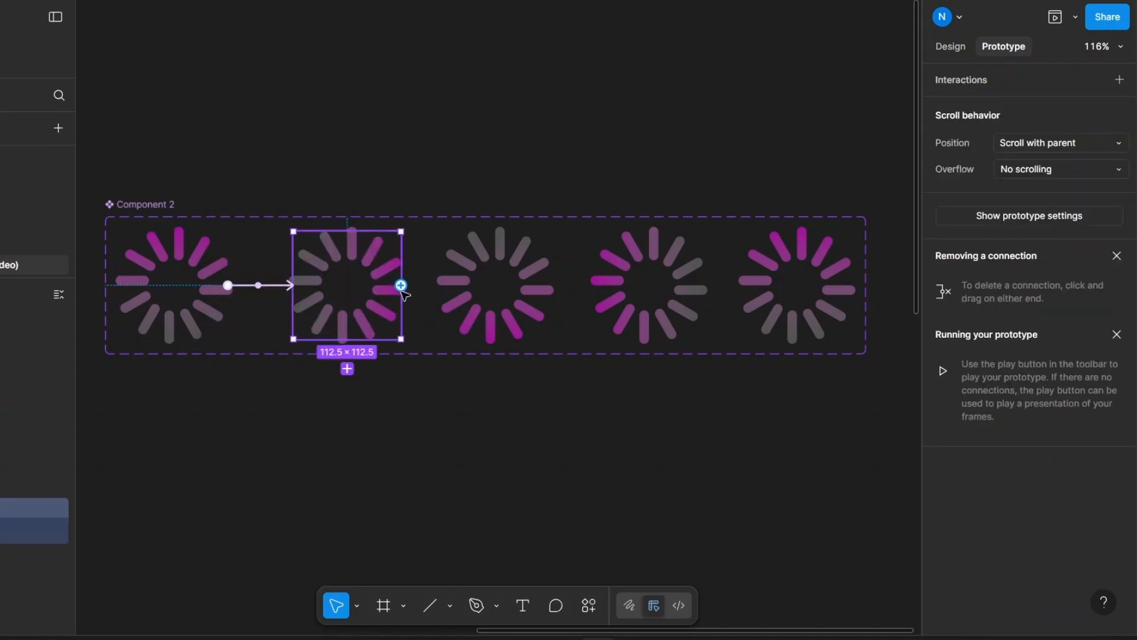
{"action": "left_click_drag", "start_coordinate": [401, 286], "coordinate": [474, 318]}
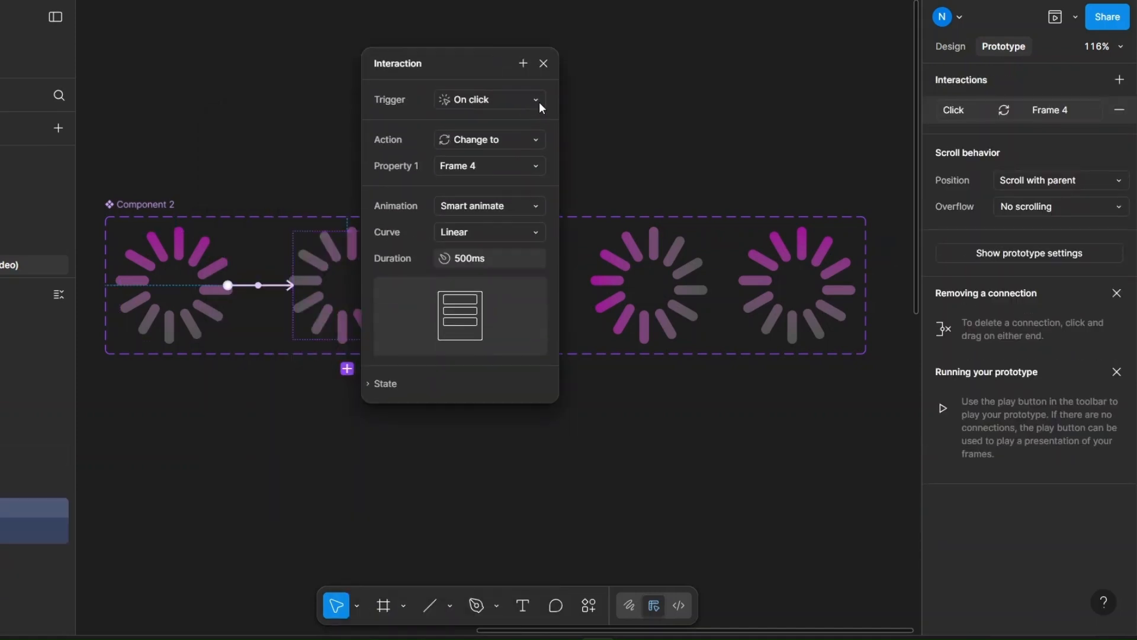
{"action": "left_click", "coordinate": [539, 102]}
{"action": "left_click", "coordinate": [486, 304]}
{"action": "type", "text": "1"}
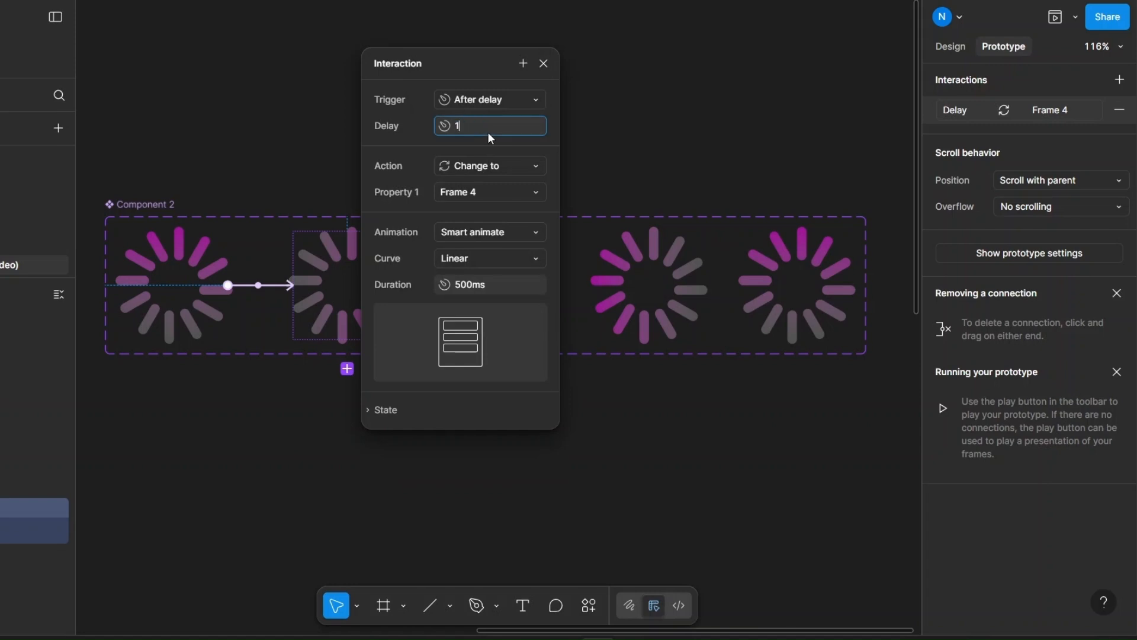
{"action": "left_click", "coordinate": [579, 156]}
Connect the third spinner variant to the fourth with an After delay trigger of 1 ms
{"action": "left_click", "coordinate": [524, 271]}
{"action": "left_click_drag", "start_coordinate": [549, 285], "coordinate": [578, 83]}
{"action": "left_click", "coordinate": [653, 126]}
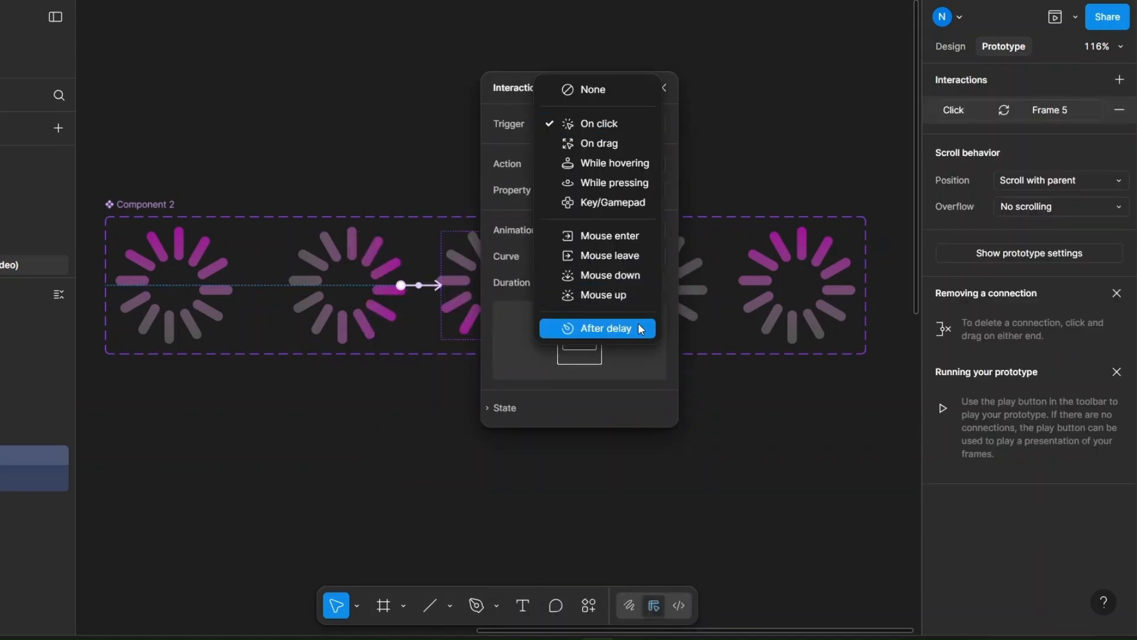
{"action": "left_click", "coordinate": [602, 327]}
{"action": "left_click", "coordinate": [626, 158]}
{"action": "type", "text": "1"}
{"action": "left_click", "coordinate": [710, 152]}
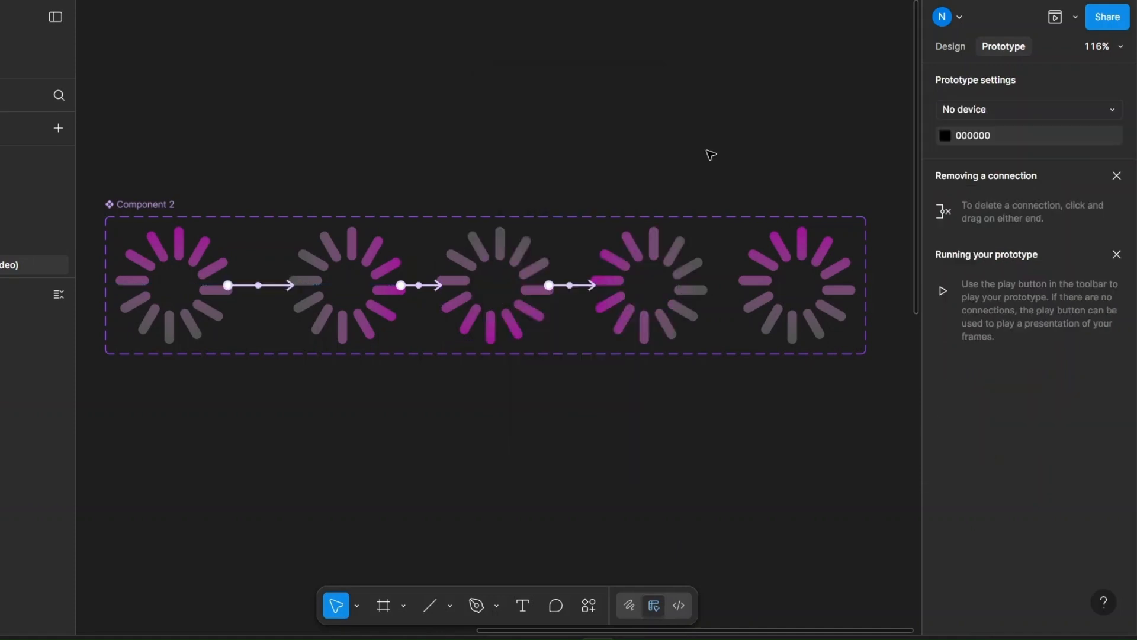
Connect the fourth spinner variant to the fifth with an After delay trigger of 1 ms
{"action": "left_click", "coordinate": [699, 285]}
{"action": "left_click_drag", "start_coordinate": [703, 285], "coordinate": [770, 285]}
{"action": "left_click_drag", "start_coordinate": [699, 325], "coordinate": [663, 73]}
{"action": "left_click", "coordinate": [780, 111]}
{"action": "left_click", "coordinate": [737, 311]}
{"action": "left_click", "coordinate": [723, 134]}
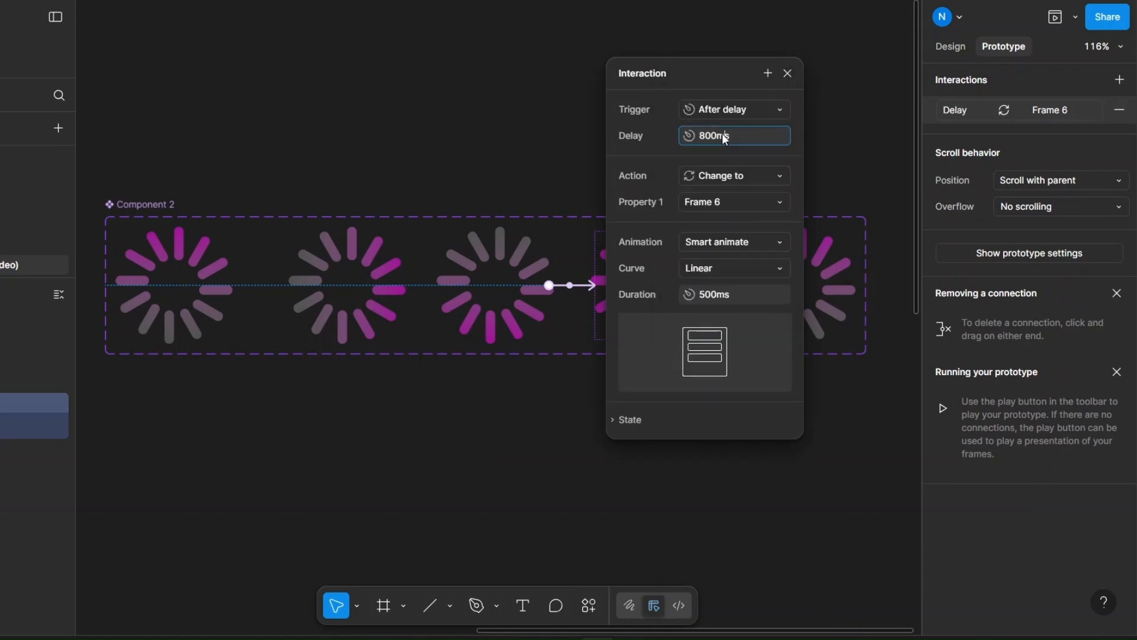
{"action": "type", "text": "1"}
{"action": "key", "text": "Escape"}
Connect the fifth spinner variant back to the first with a 1 ms After delay trigger and Instant animation
{"action": "left_click", "coordinate": [800, 261]}
{"action": "left_click_drag", "start_coordinate": [743, 297], "coordinate": [220, 306]}
{"action": "left_click_drag", "start_coordinate": [385, 158], "coordinate": [461, 24]}
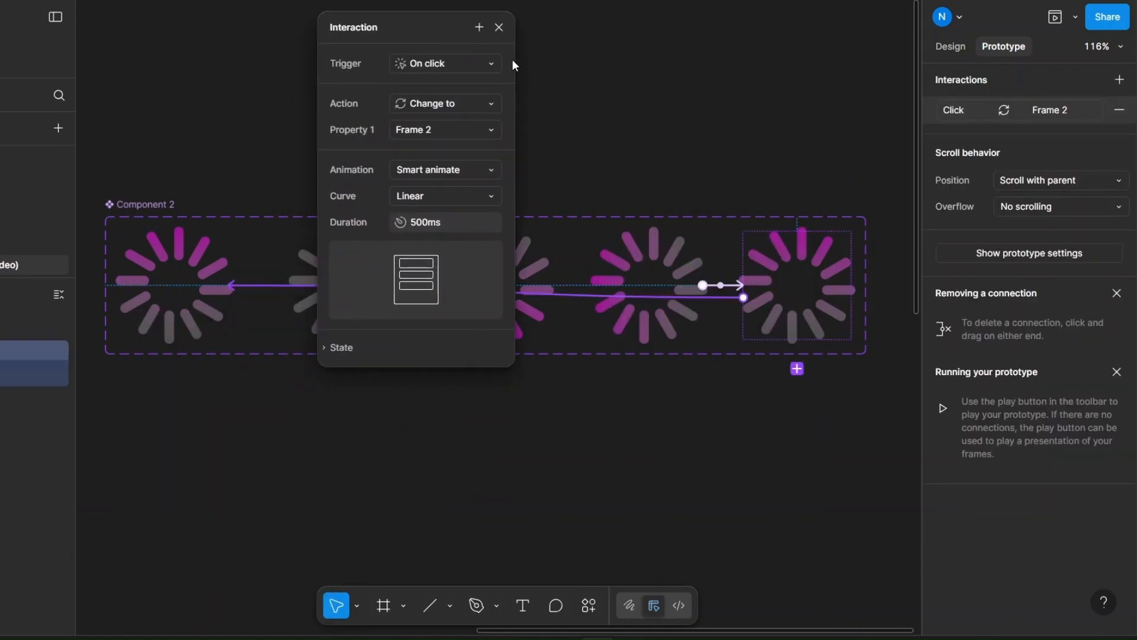
{"action": "left_click", "coordinate": [493, 68]}
{"action": "left_click", "coordinate": [442, 301]}
{"action": "left_click", "coordinate": [453, 88]}
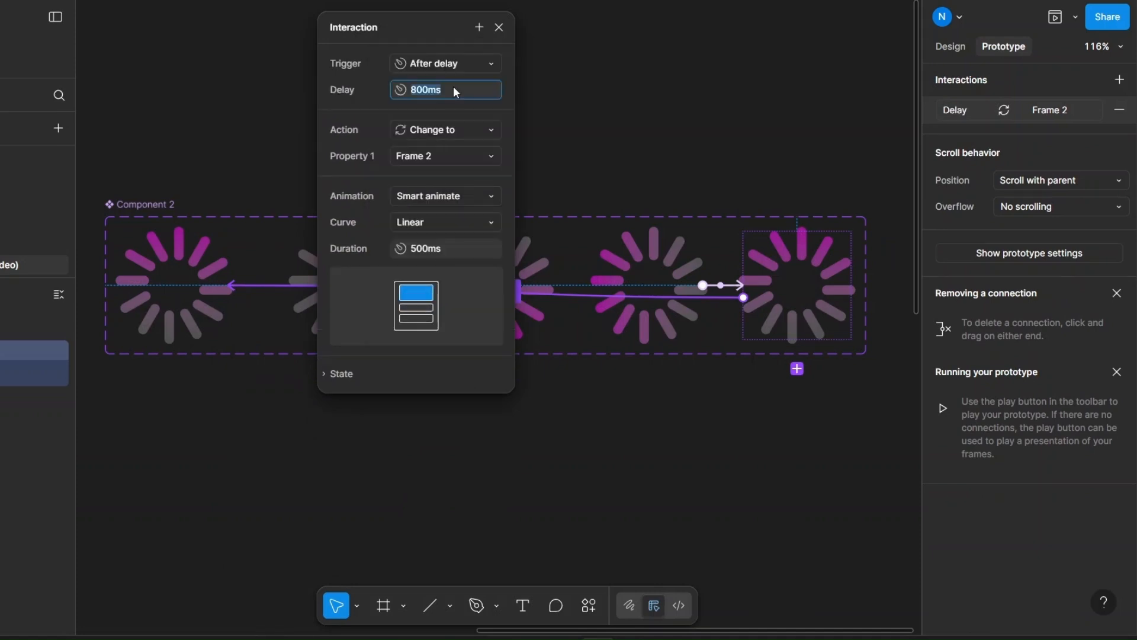
{"action": "type", "text": "1"}
{"action": "left_click", "coordinate": [494, 198]}
{"action": "left_click", "coordinate": [488, 158]}
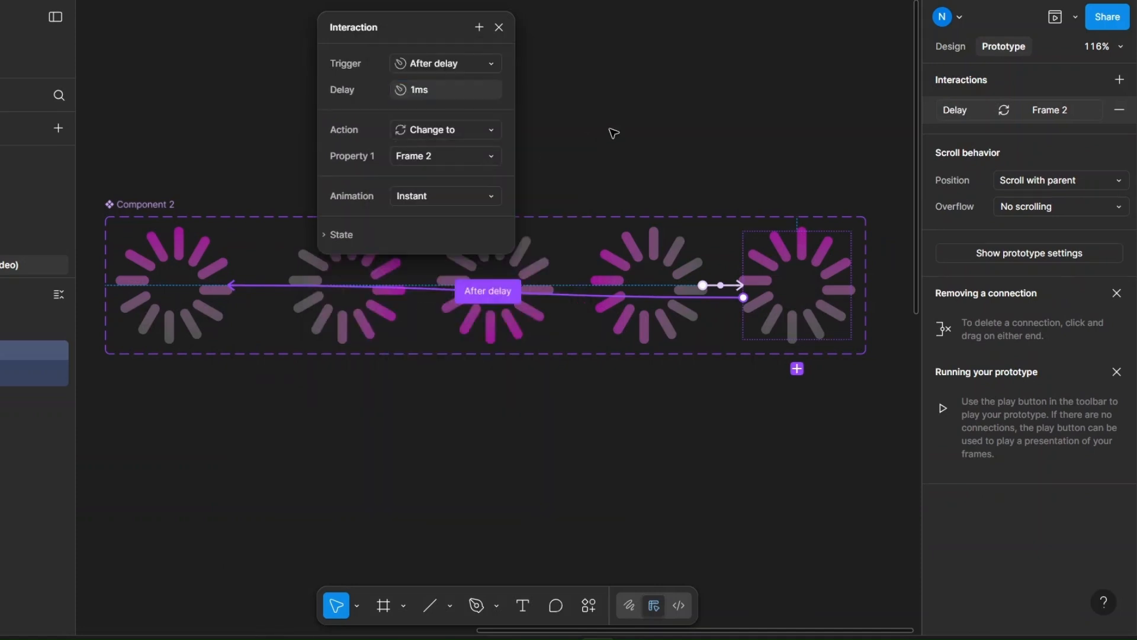
{"action": "left_click", "coordinate": [610, 132]}
Duplicate the white phone frame below the spinner component set and delete the circle loader instance from the copy
{"action": "scroll", "coordinate": [610, 133], "scroll_direction": "down", "scroll_amount": 5}
{"action": "scroll", "coordinate": [609, 136], "scroll_direction": "down", "scroll_amount": 2}
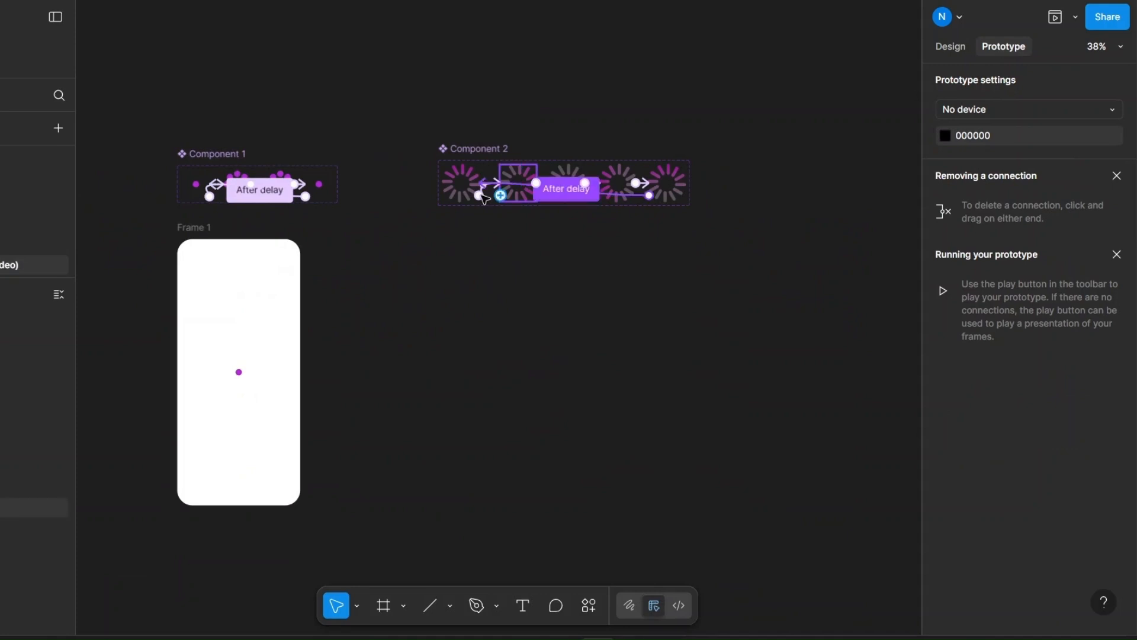
{"action": "left_click", "coordinate": [210, 227]}
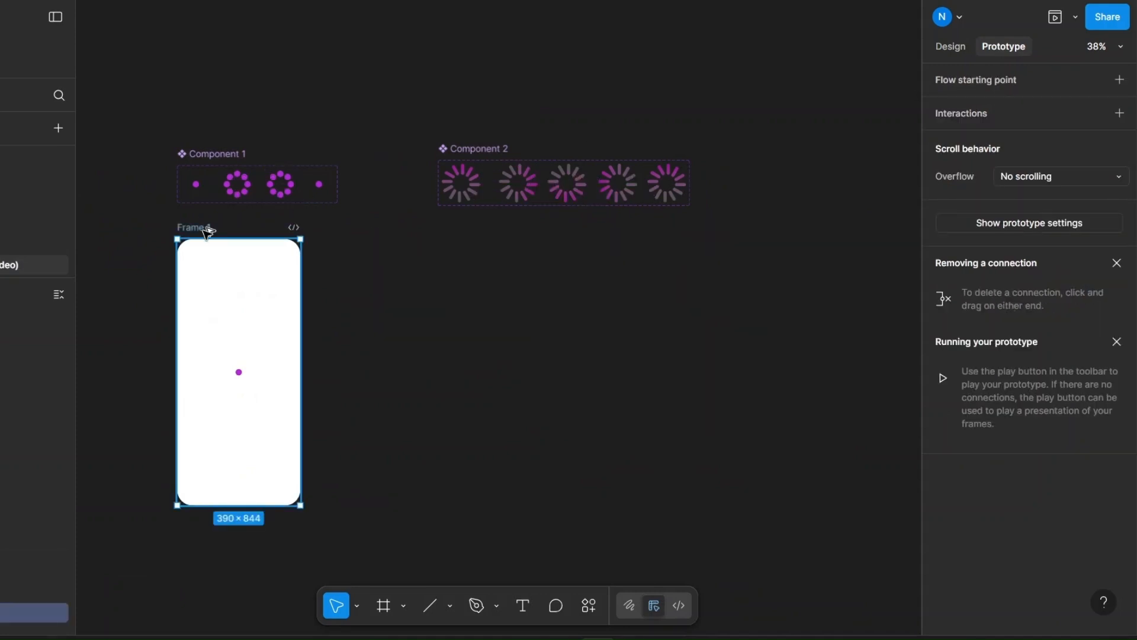
{"action": "left_click_drag", "start_coordinate": [211, 226], "coordinate": [508, 231]}
{"action": "left_click", "coordinate": [533, 372]}
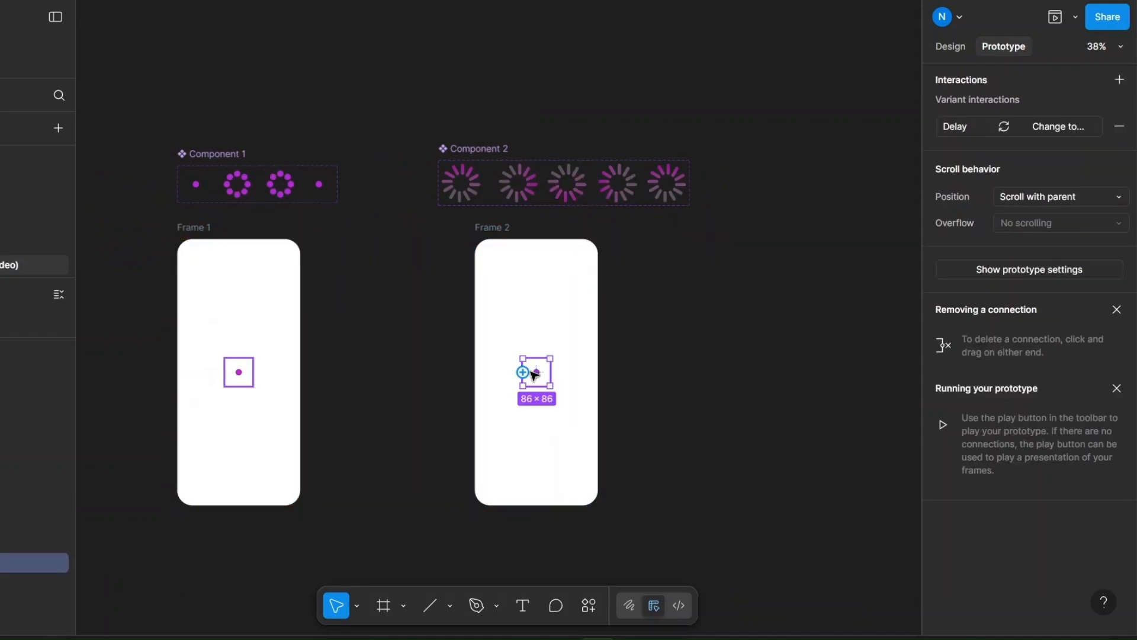
{"action": "key", "text": "Delete"}
Place an instance of the first spinner variant in the copied phone frame and center it horizontally and vertically
{"action": "left_click", "coordinate": [462, 185]}
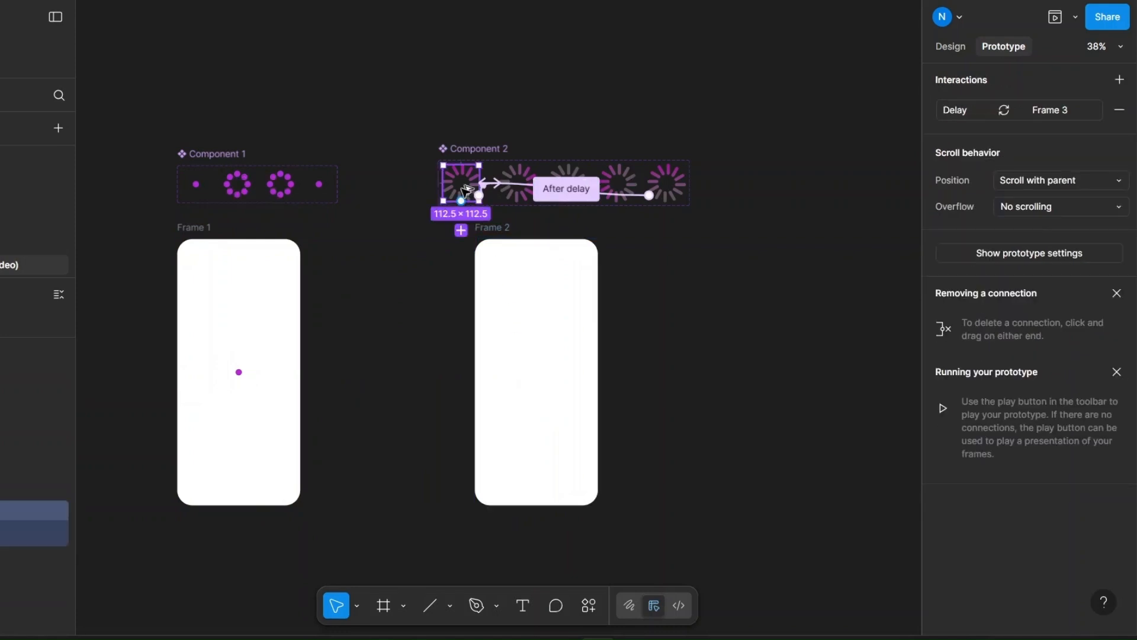
{"action": "left_click_drag", "start_coordinate": [462, 185], "coordinate": [542, 378]}
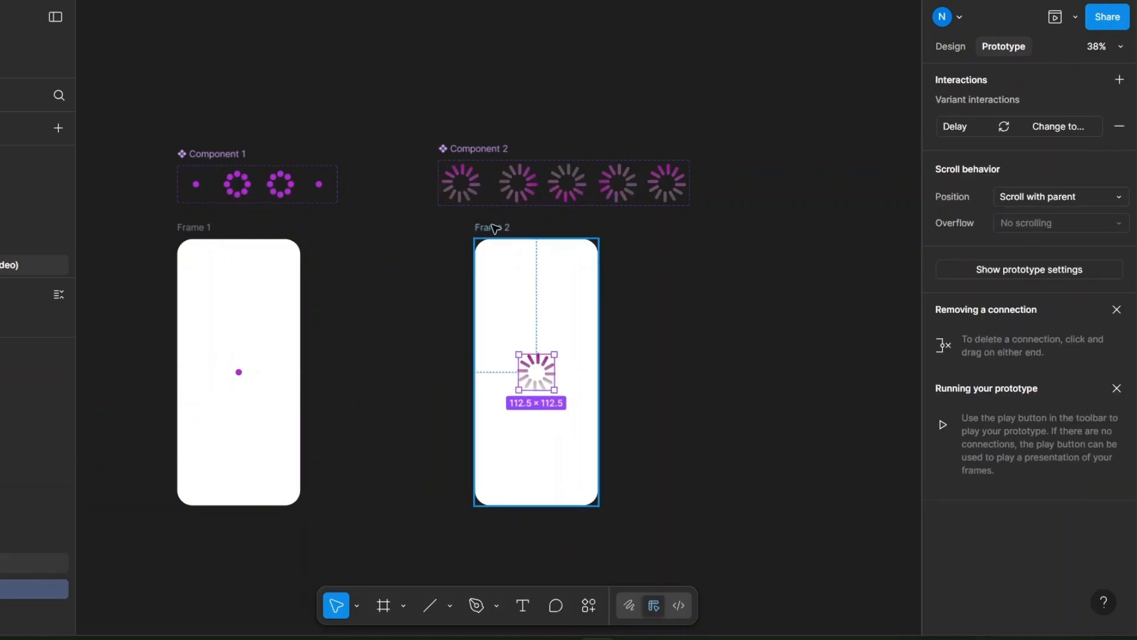
{"action": "left_click", "coordinate": [952, 48]}
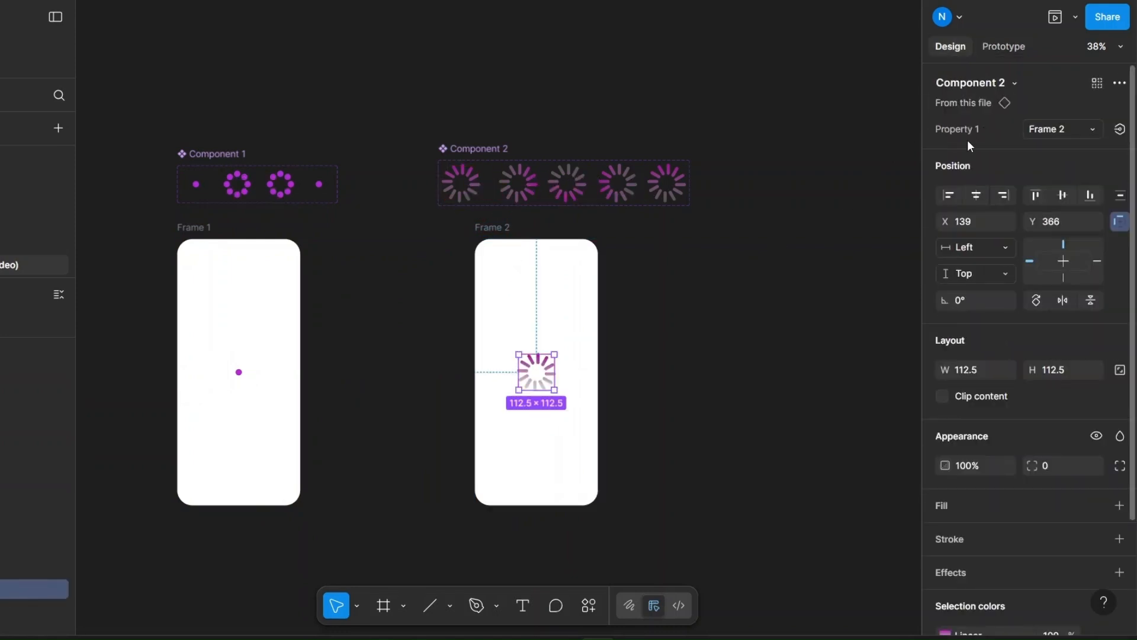
{"action": "left_click", "coordinate": [976, 191]}
{"action": "left_click", "coordinate": [1061, 195]}
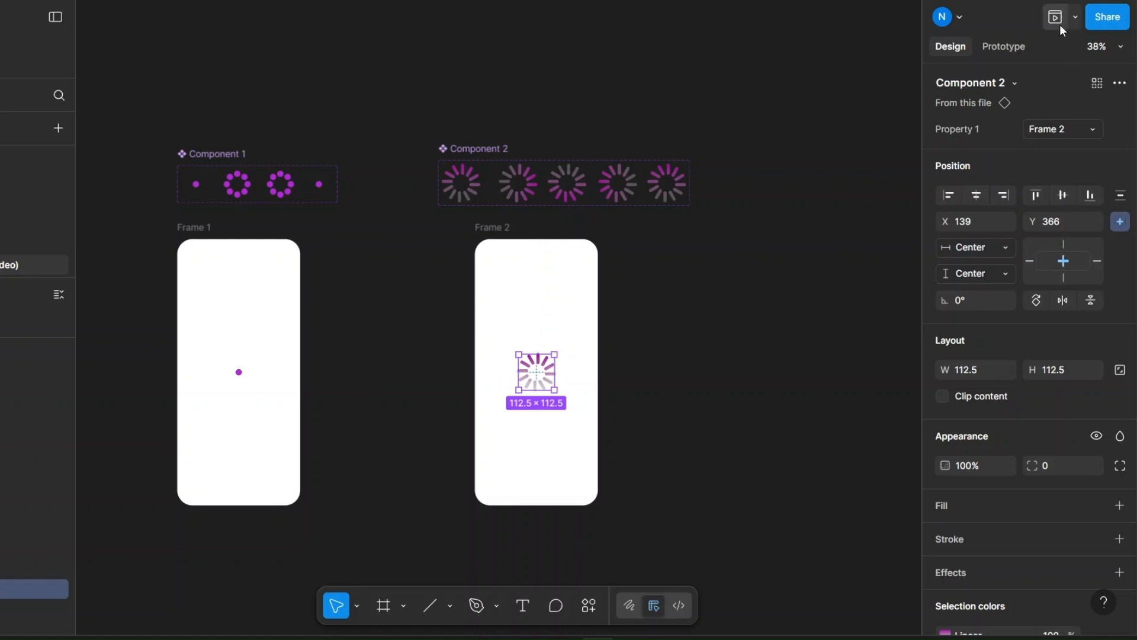